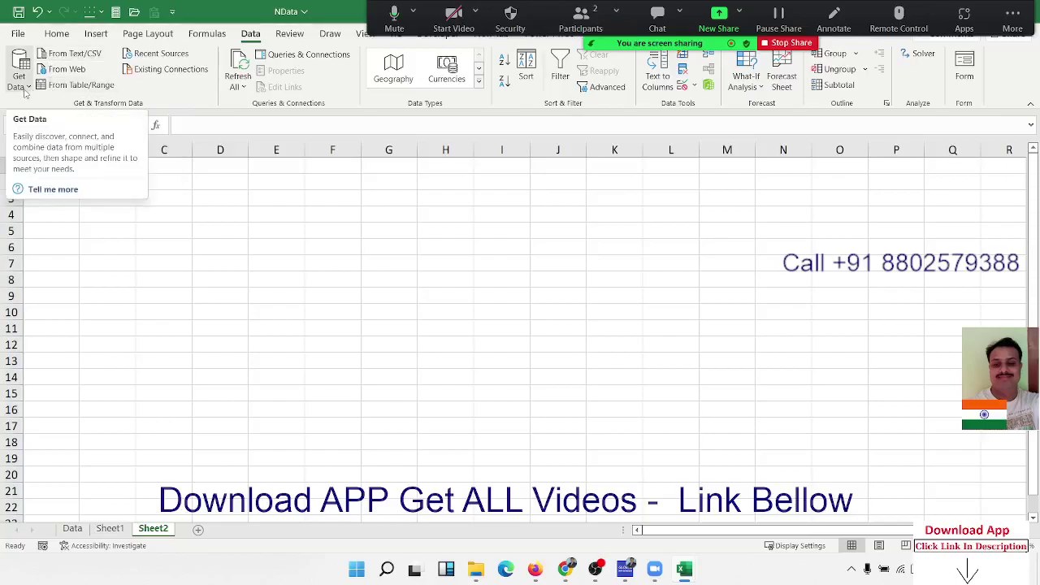
# With cell E4 selected on the empty Sheet2, bring up the Get Data import sources
pyautogui.click(283, 210)
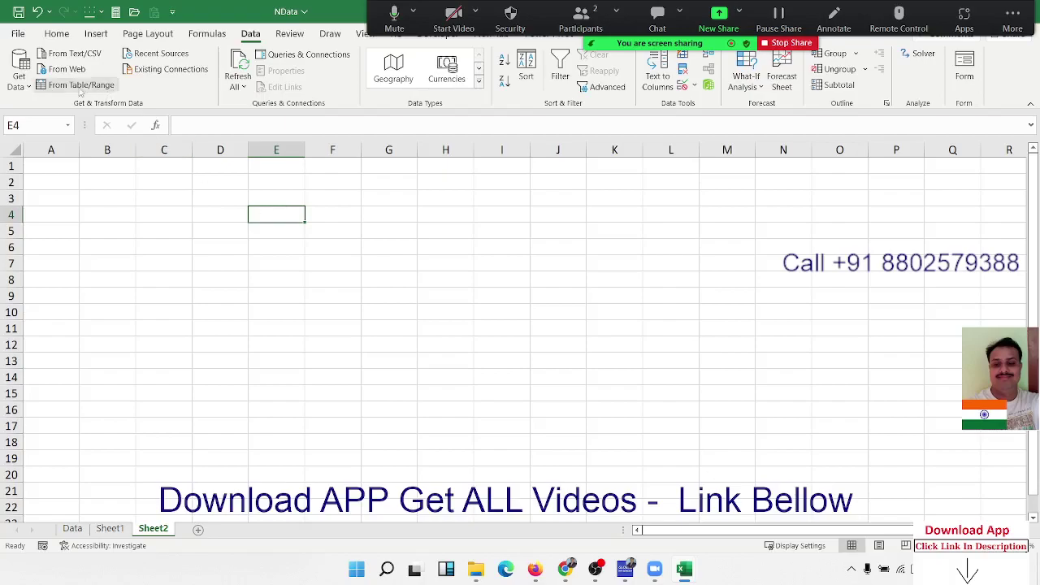
pyautogui.click(22, 89)
# Import the Pivot Table -2.xlsx workbook from the MS Excel folder via From Excel Workbook
pyautogui.moveTo(69, 110)
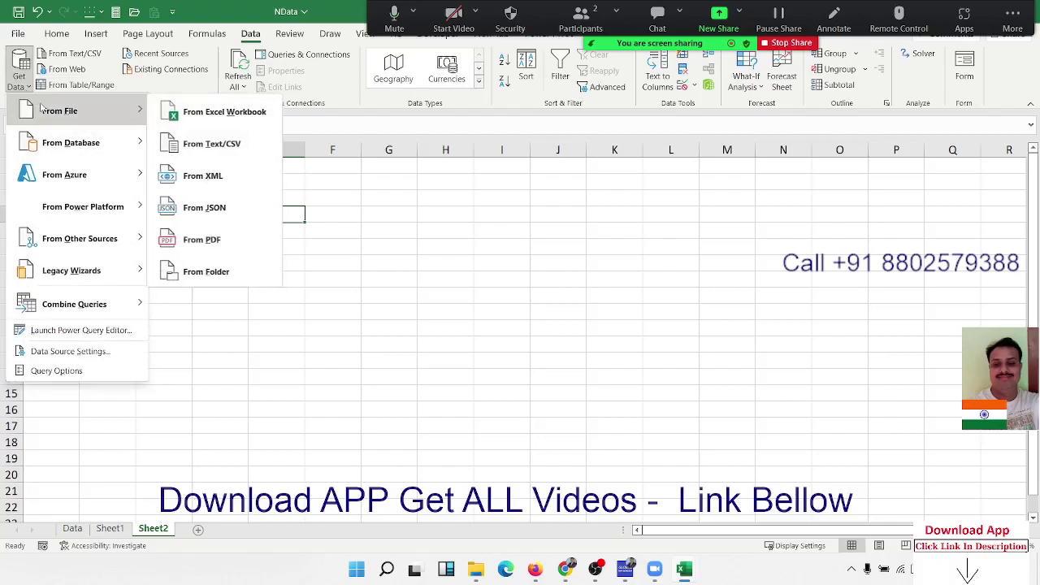
pyautogui.click(208, 114)
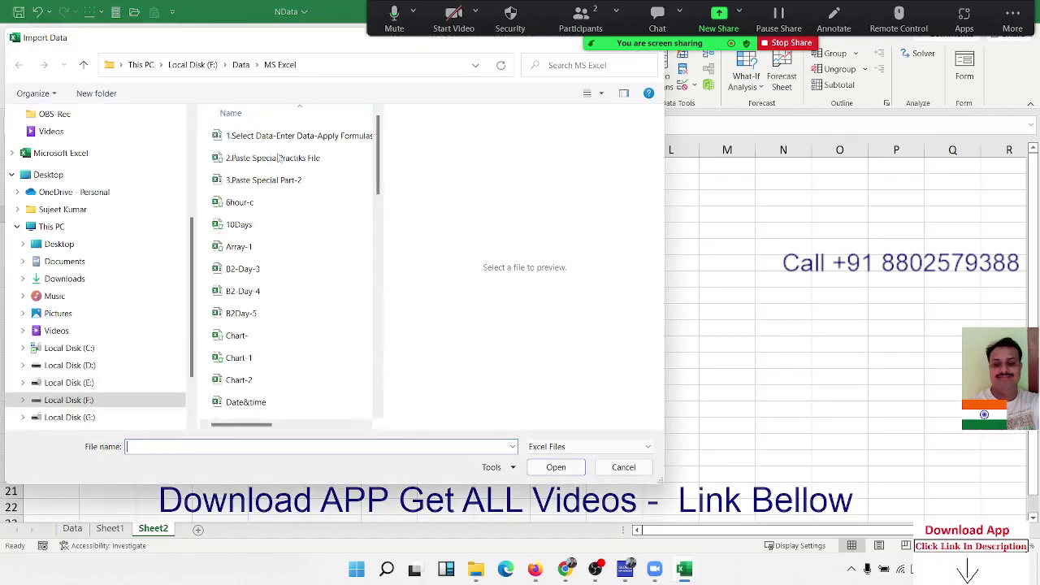
pyautogui.scroll(-3, 282, 372)
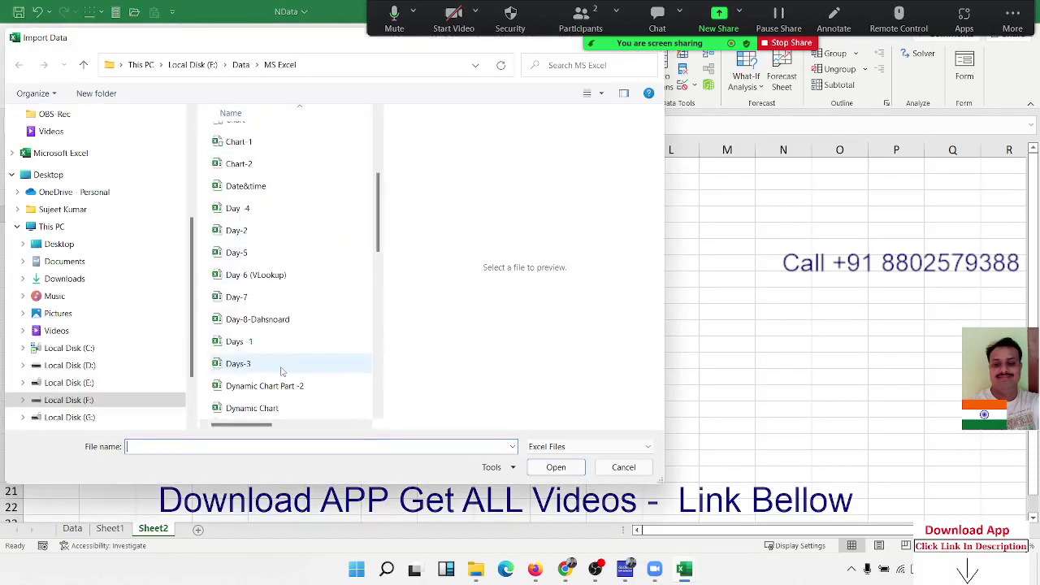
pyautogui.scroll(-4, 284, 382)
pyautogui.scroll(-5, 289, 386)
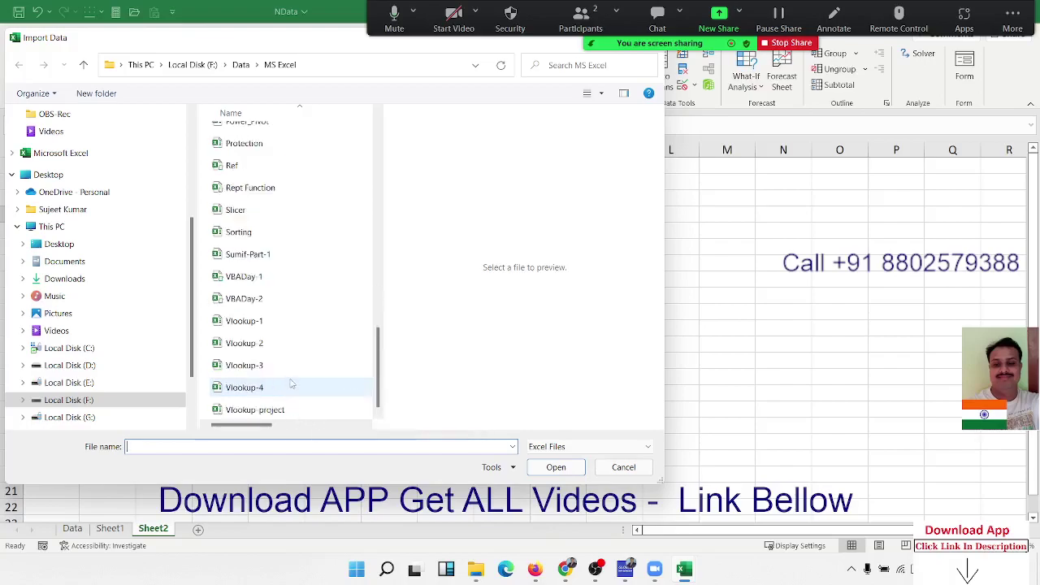
pyautogui.scroll(5, 294, 382)
pyautogui.scroll(6, 309, 304)
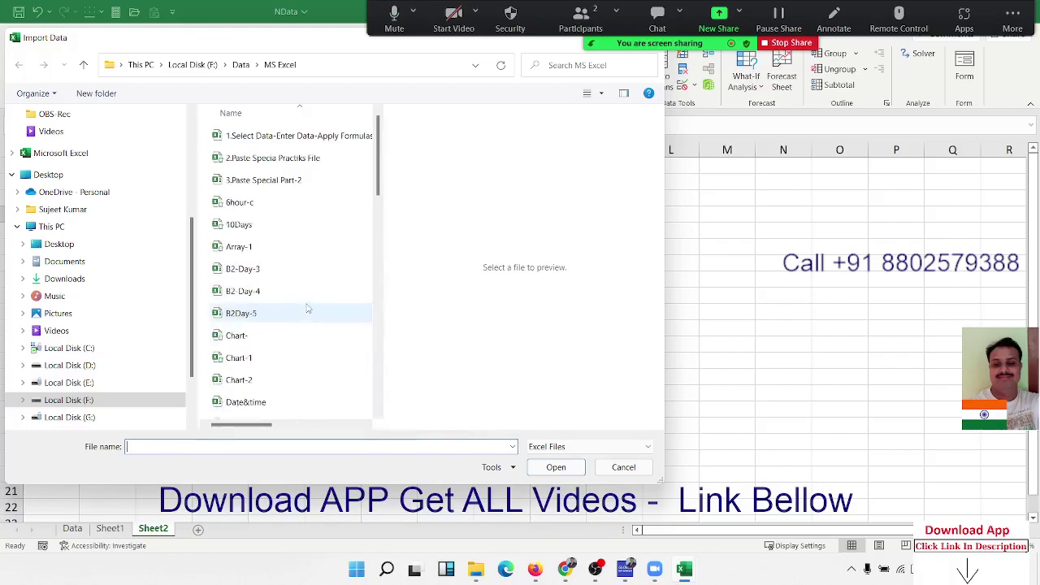
pyautogui.scroll(-3, 309, 275)
pyautogui.scroll(-3, 309, 275)
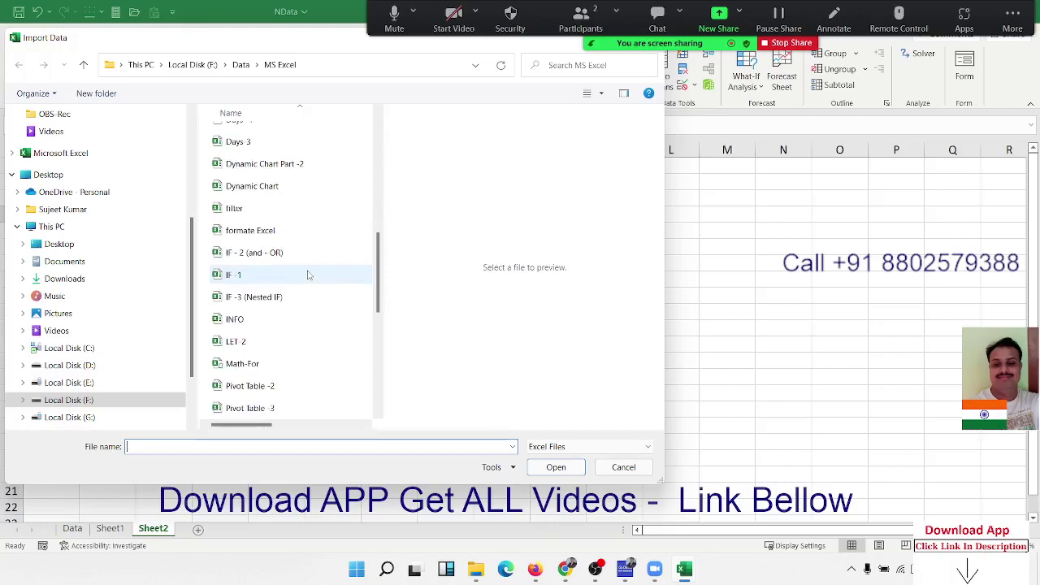
pyautogui.scroll(-3, 309, 232)
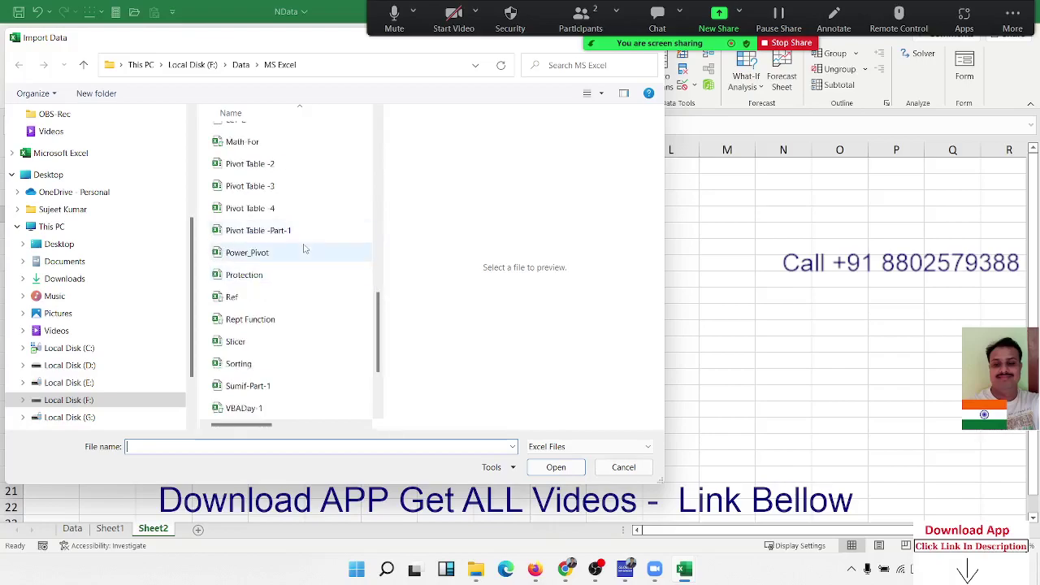
pyautogui.click(273, 173)
pyautogui.click(553, 471)
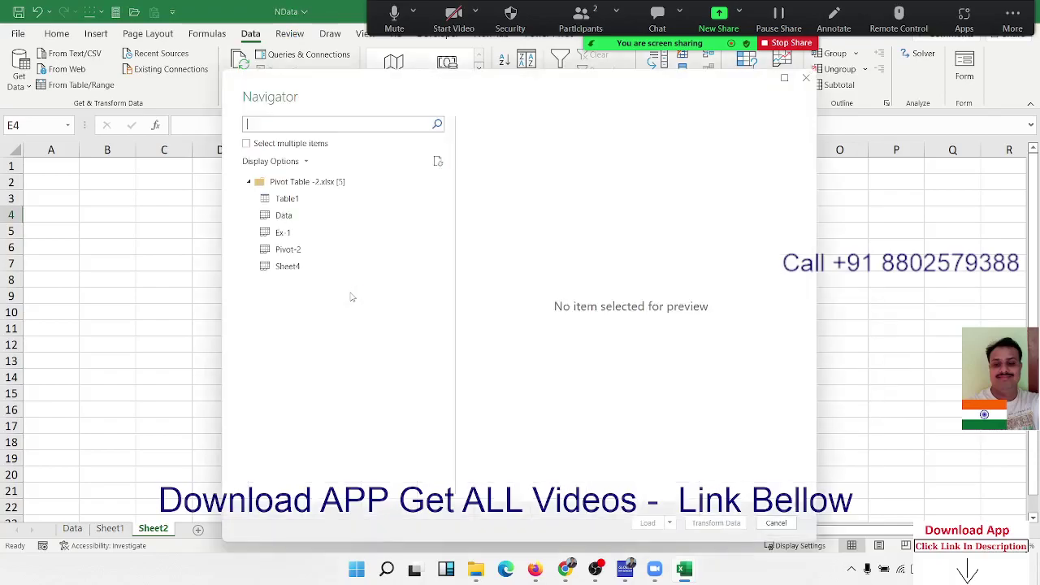
# Preview the Pivot Table -2 Data sheet's columns in Navigator, then cancel without loading anything
pyautogui.click(285, 218)
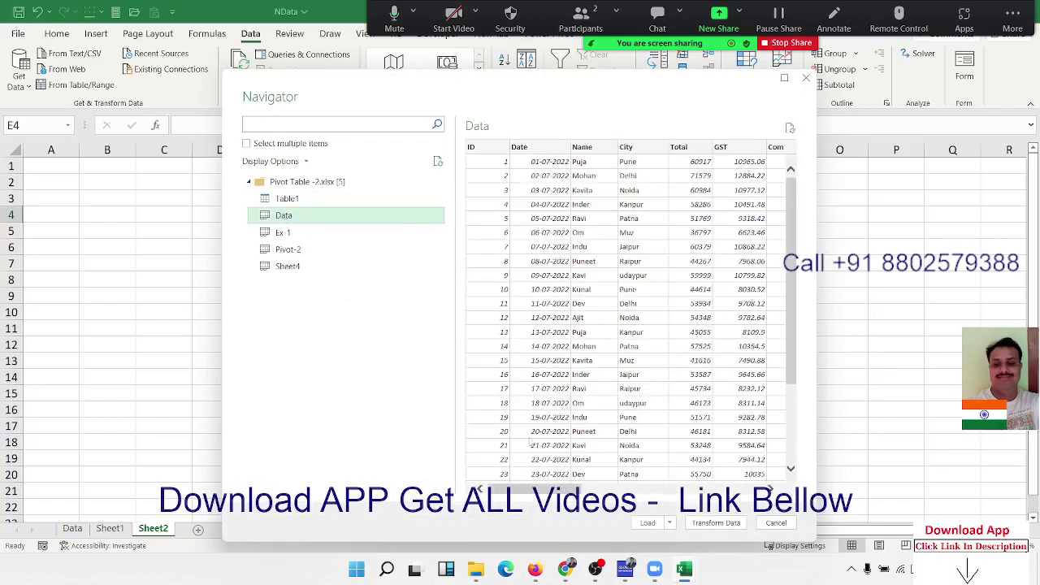
pyautogui.moveTo(546, 487)
pyautogui.mouseDown()
pyautogui.moveTo(728, 488)
pyautogui.moveTo(528, 490)
pyautogui.moveTo(742, 492)
pyautogui.moveTo(650, 490)
pyautogui.moveTo(668, 492)
pyautogui.mouseUp()
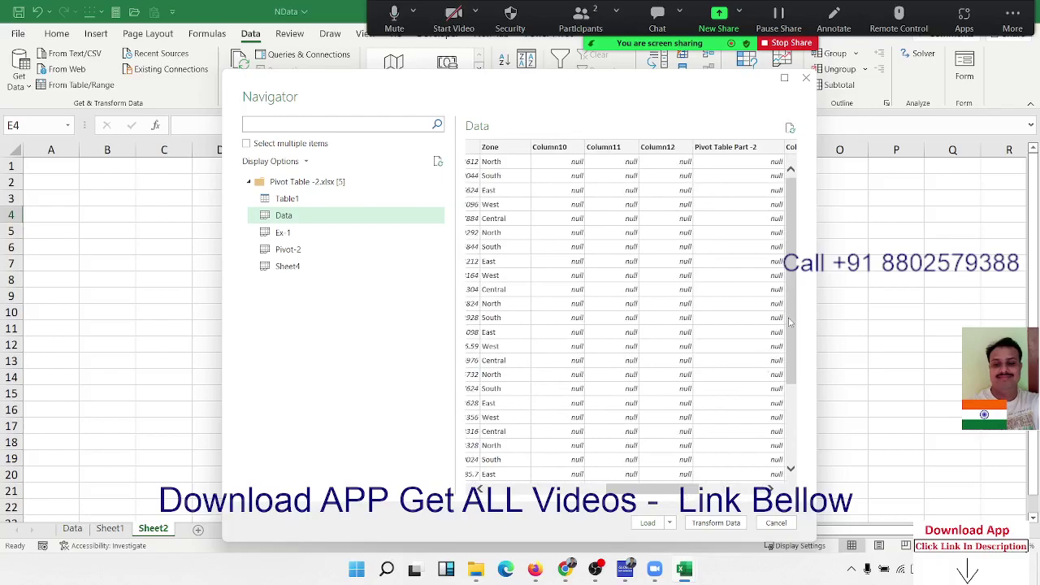
pyautogui.moveTo(790, 323)
pyautogui.mouseDown()
pyautogui.moveTo(792, 433)
pyautogui.moveTo(792, 357)
pyautogui.mouseUp()
pyautogui.moveTo(636, 493); pyautogui.dragTo(537, 490)
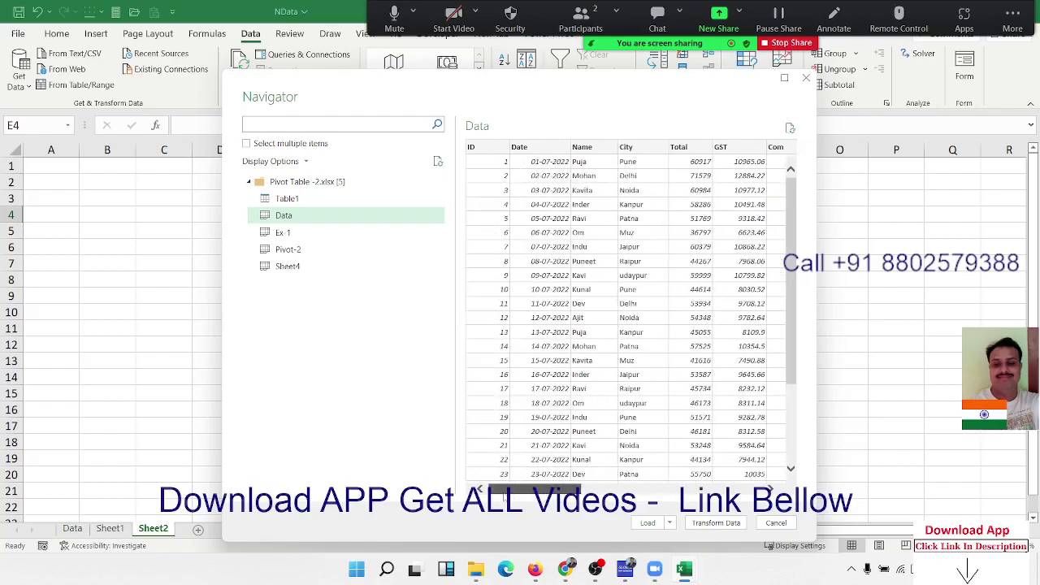
pyautogui.click(777, 522)
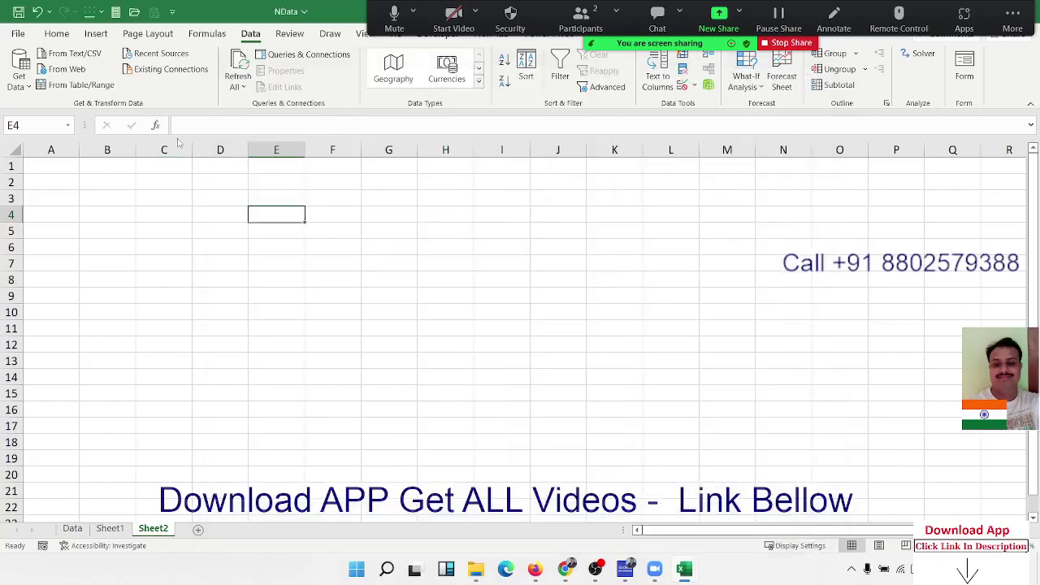
# Import the Vlookup-1.xlsx workbook from Excel Workbook, previewing its Data sheet first
pyautogui.click(25, 82)
pyautogui.moveTo(32, 107)
pyautogui.click(176, 111)
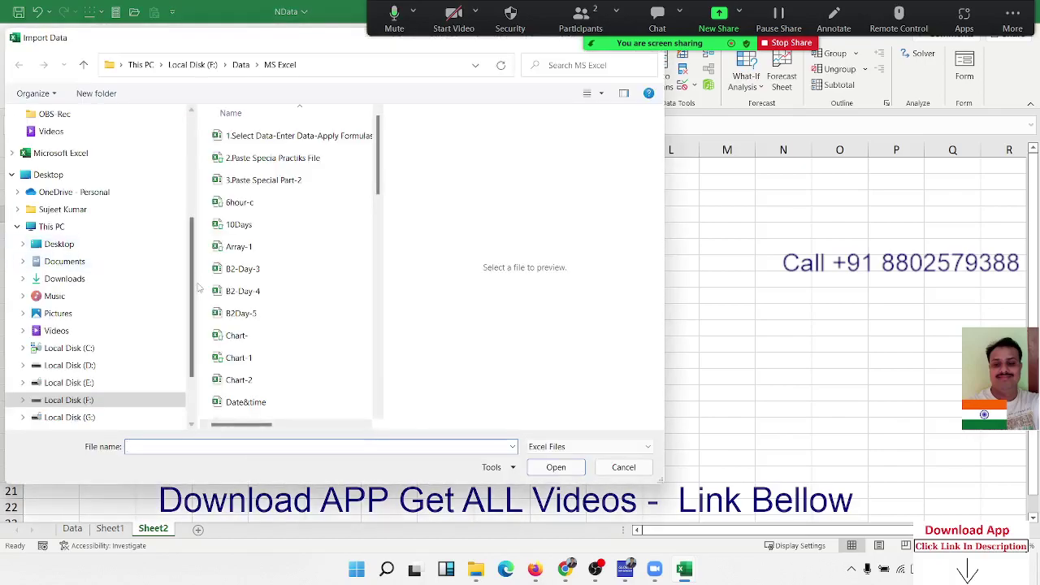
pyautogui.scroll(-6, 276, 325)
pyautogui.scroll(-3, 279, 348)
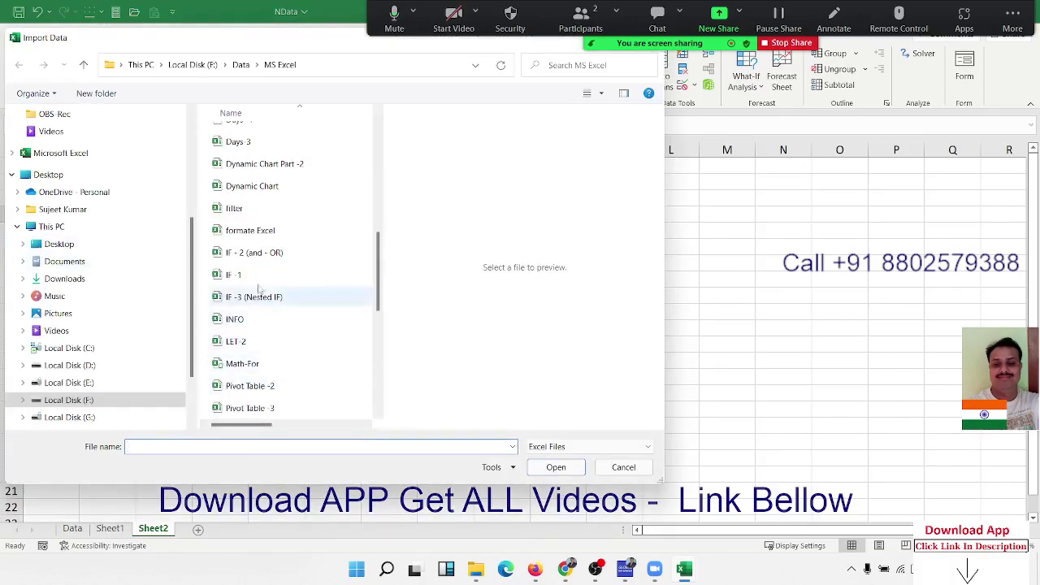
pyautogui.scroll(-3, 309, 404)
pyautogui.scroll(-2, 309, 407)
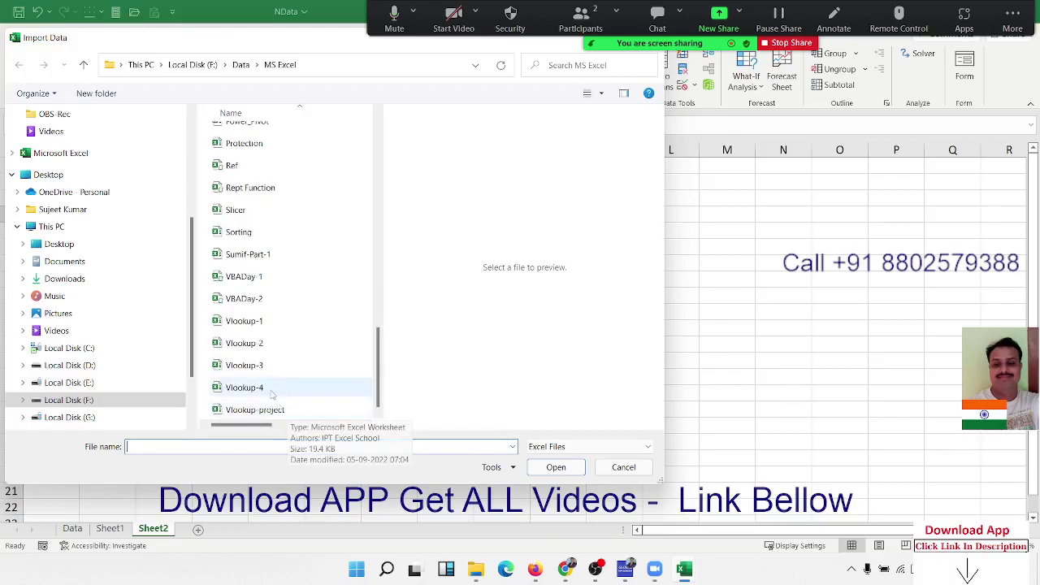
pyautogui.click(258, 322)
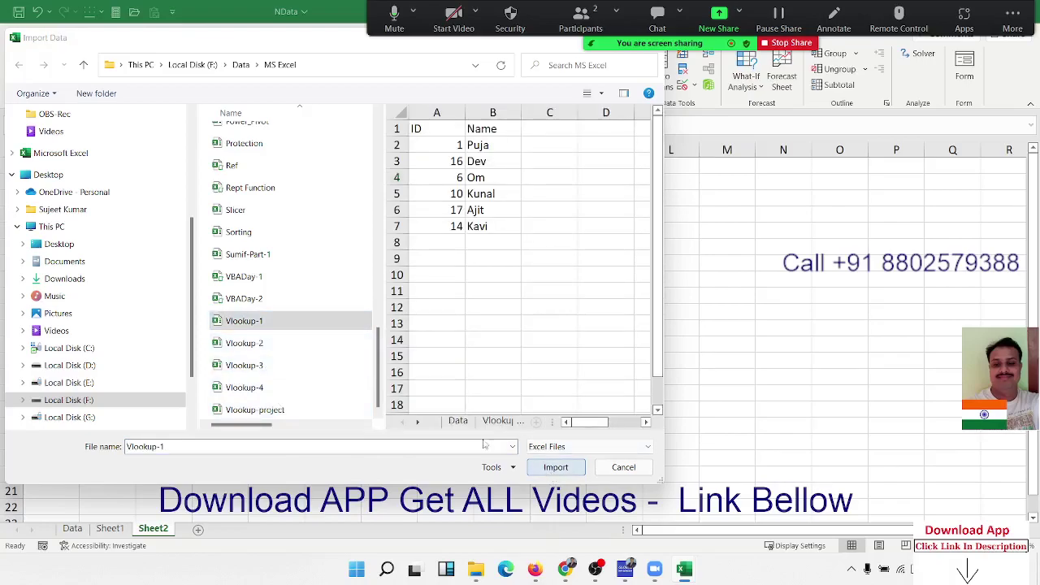
pyautogui.click(459, 422)
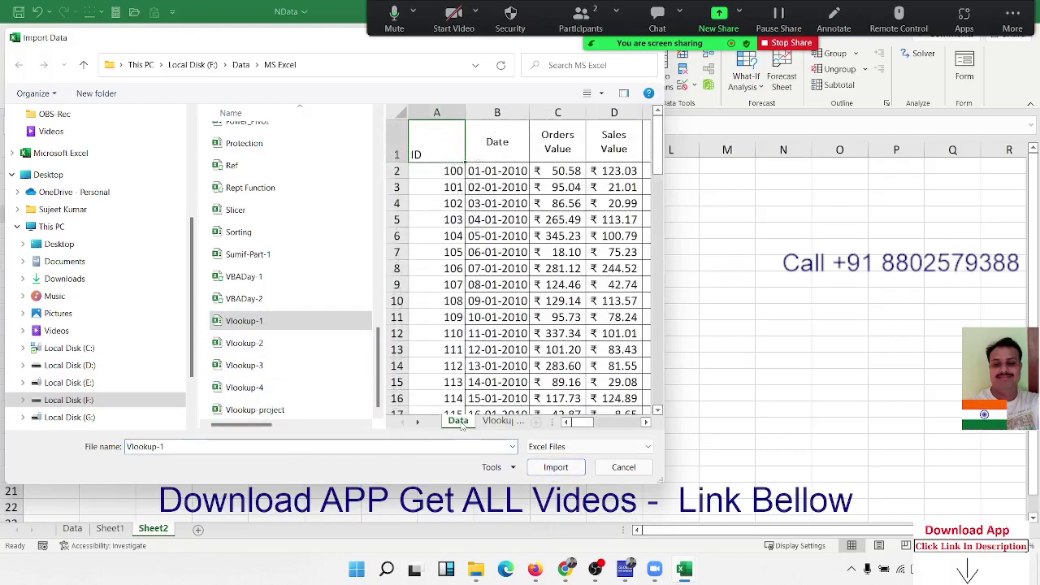
pyautogui.moveTo(614, 423); pyautogui.dragTo(624, 423)
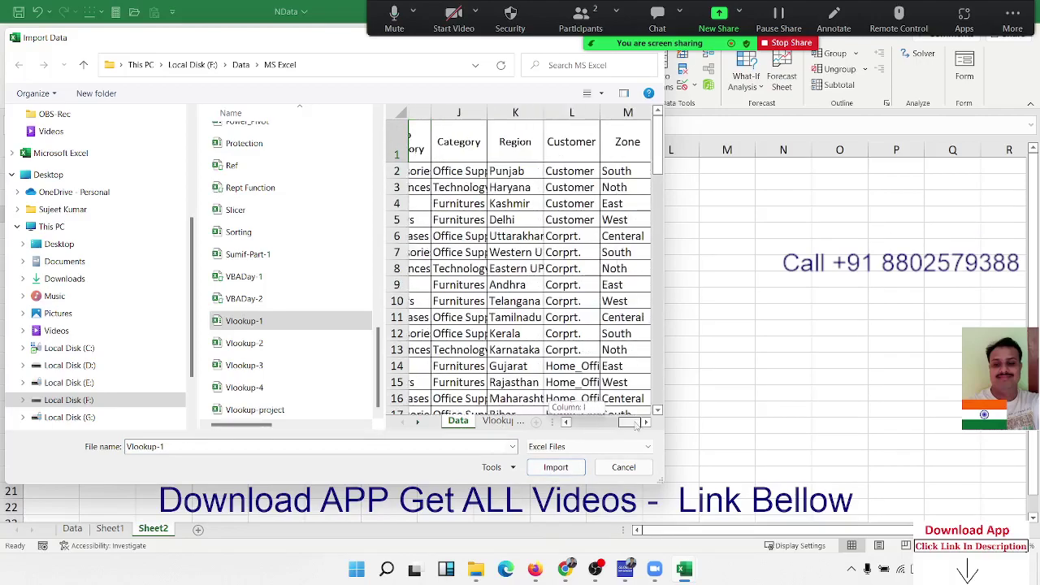
pyautogui.click(560, 468)
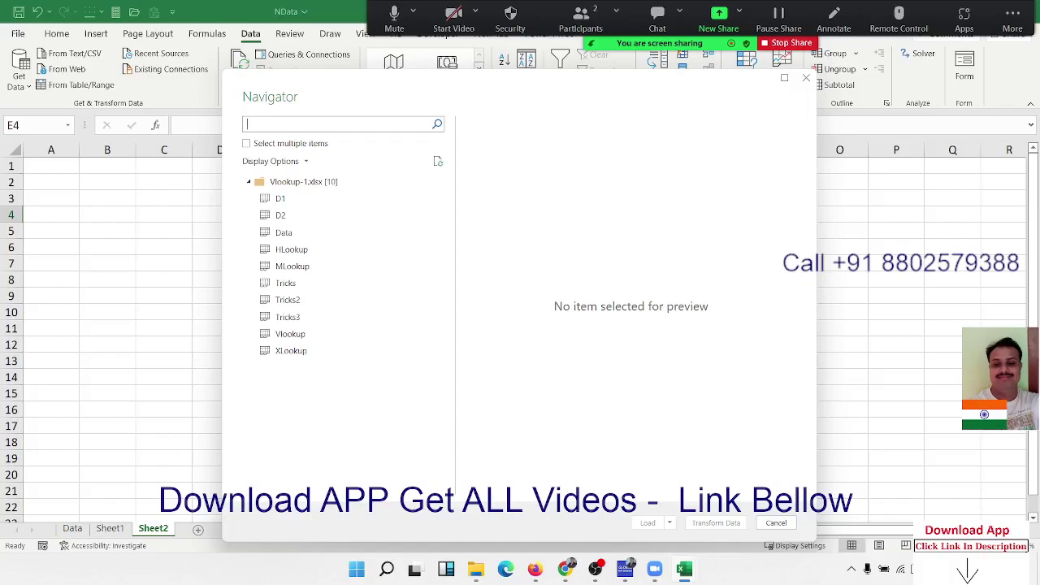
# Load the Vlookup-1 Data sheet into a new Data (2) sheet as an 86-row table
pyautogui.click(275, 235)
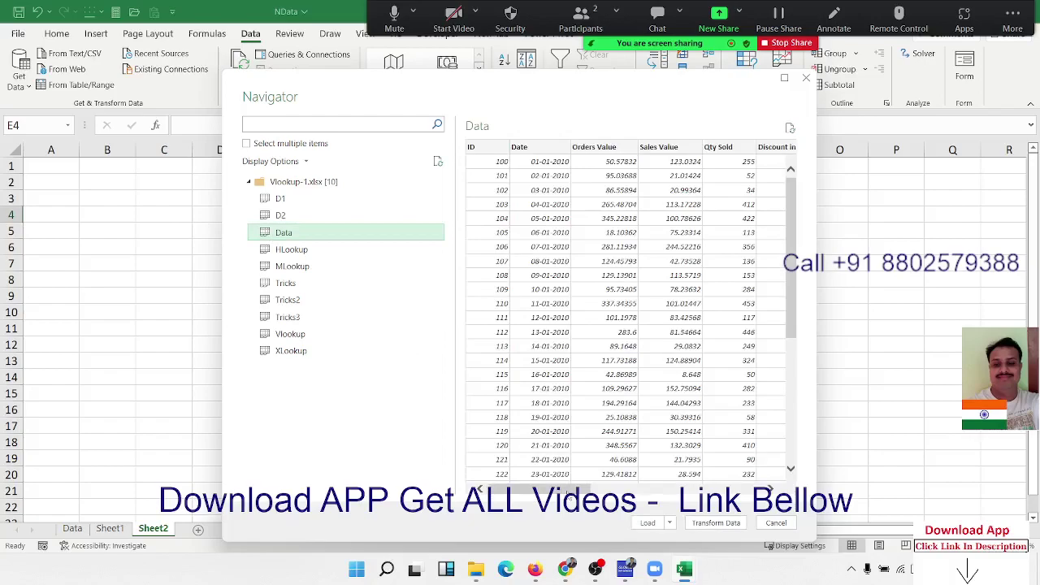
pyautogui.moveTo(567, 491); pyautogui.dragTo(523, 518)
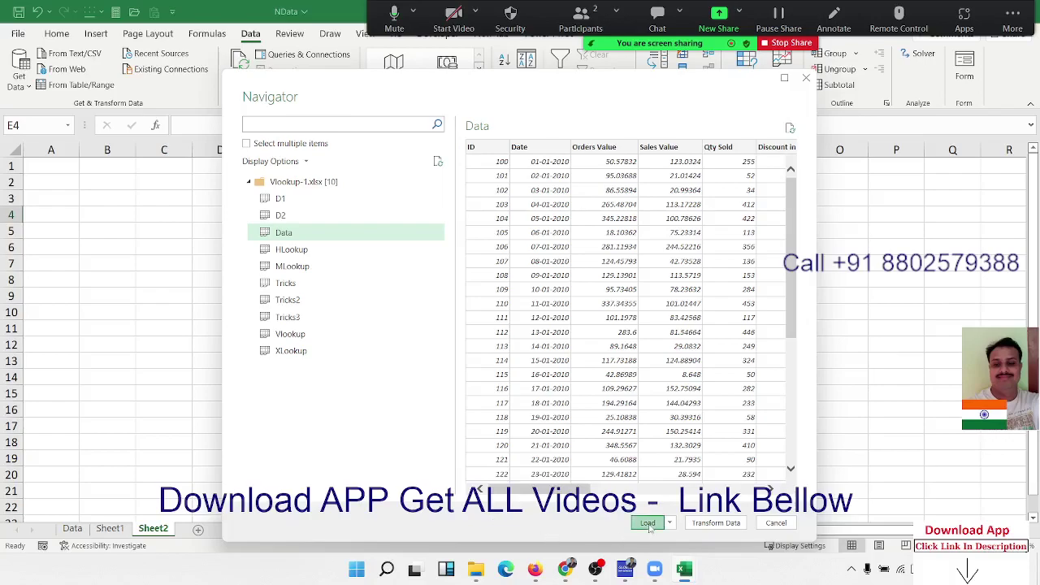
pyautogui.click(647, 524)
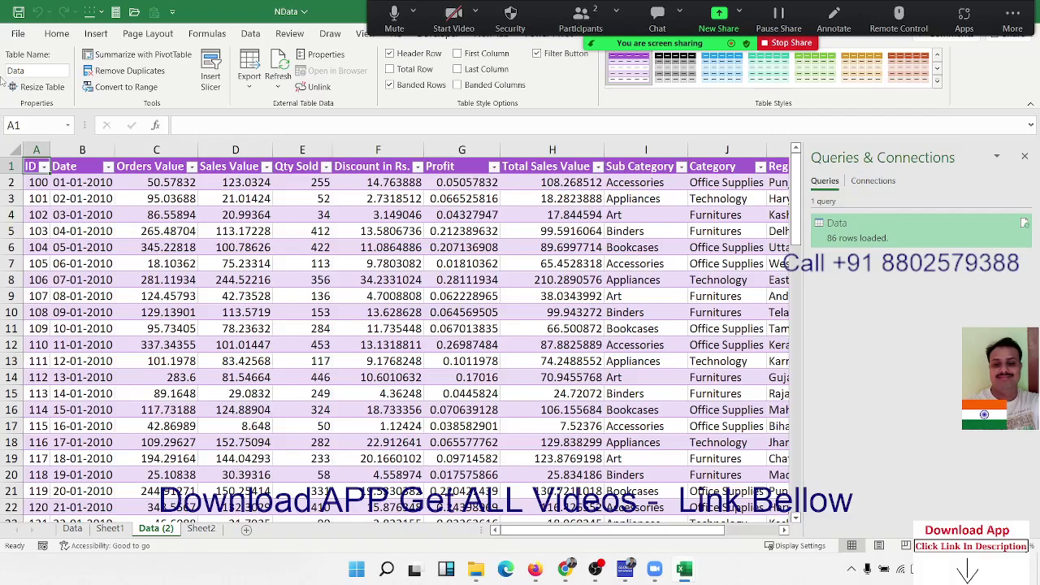
# Inspect the loaded table's values, including the full-precision discount in F4
pyautogui.click(243, 183)
pyautogui.click(378, 214)
pyautogui.scroll(-1, 443, 234)
pyautogui.scroll(-7, 443, 234)
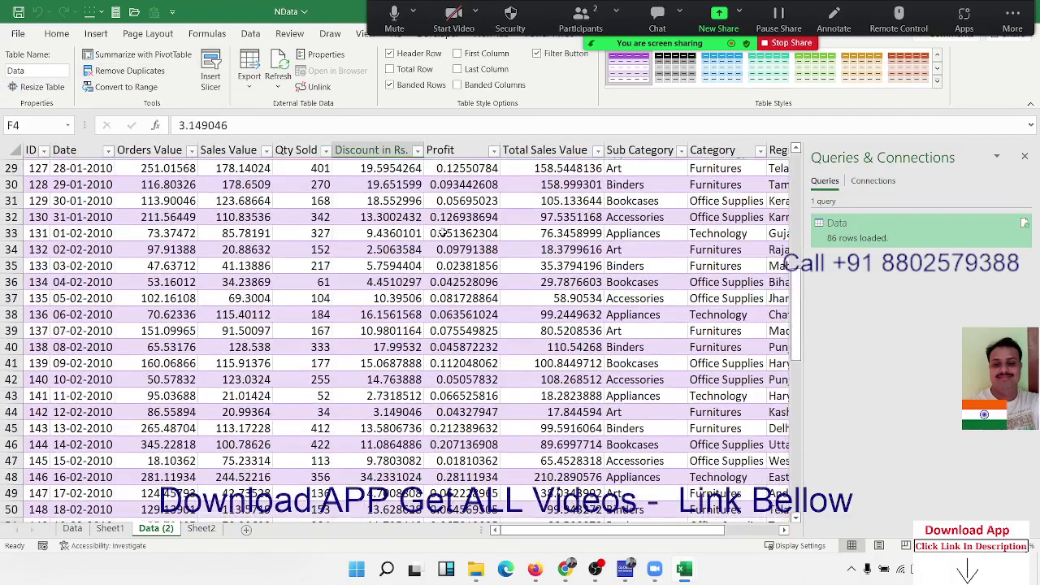
pyautogui.scroll(-18, 443, 233)
pyautogui.scroll(20, 443, 234)
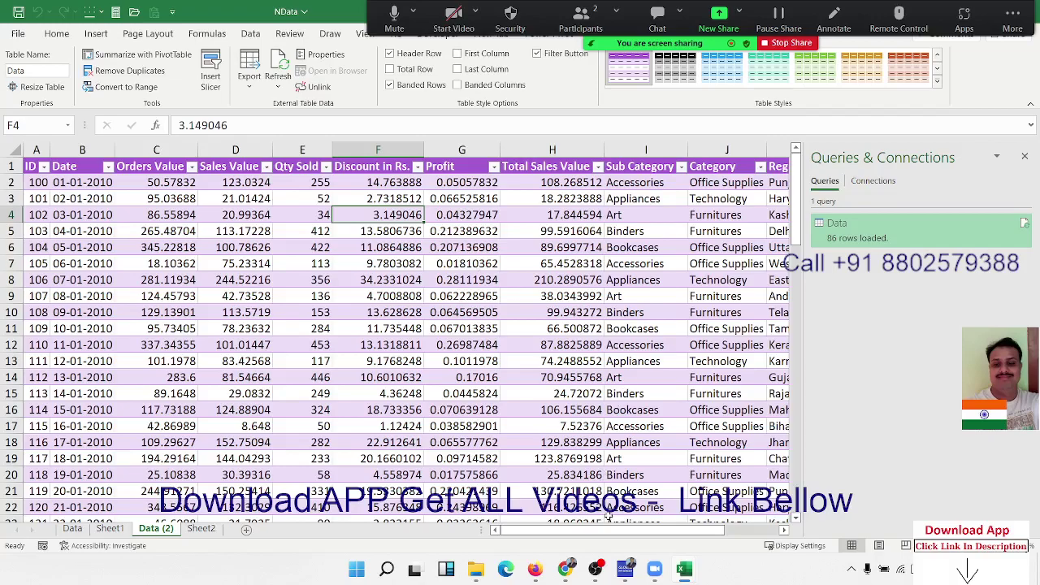
pyautogui.moveTo(620, 530)
pyautogui.mouseDown()
pyautogui.moveTo(734, 536)
pyautogui.moveTo(674, 535)
pyautogui.mouseUp()
pyautogui.click(785, 530)
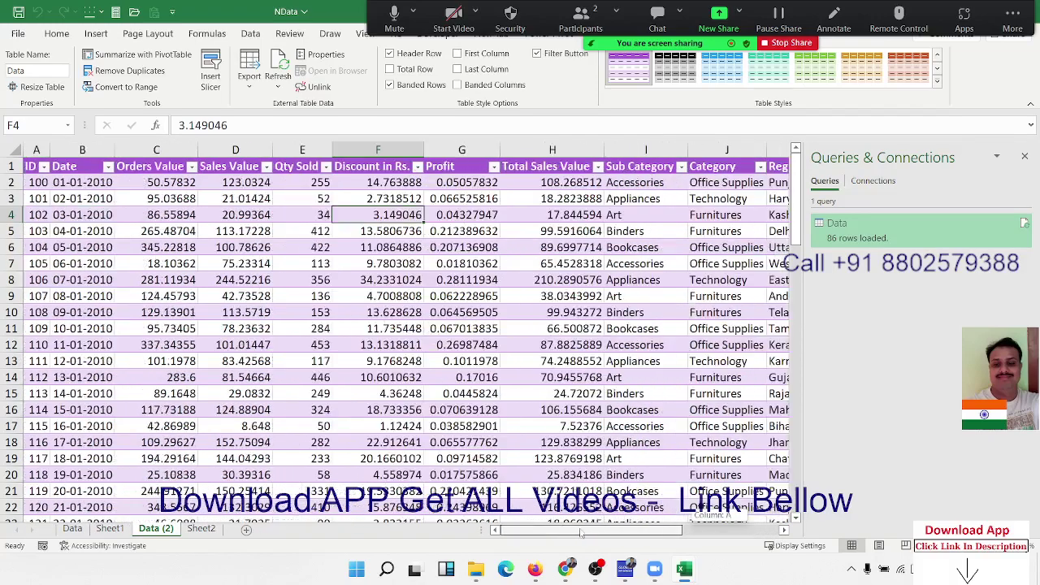
# Check Sales Value D13, a Discount value and the East Zone value, then close the Queries & Connections pane
pyautogui.click(258, 358)
pyautogui.rightClick(259, 357)
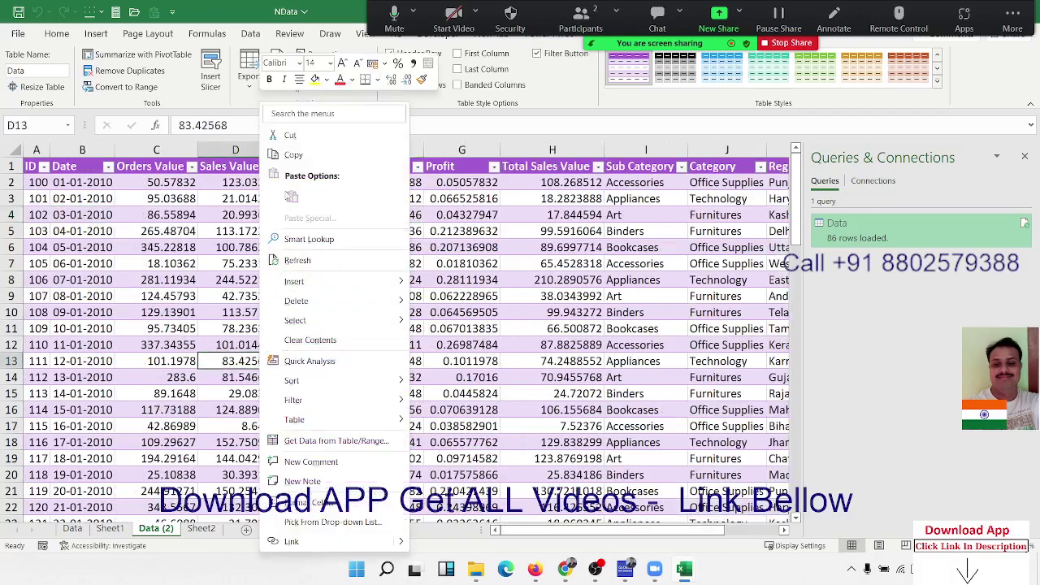
pyautogui.click(195, 218)
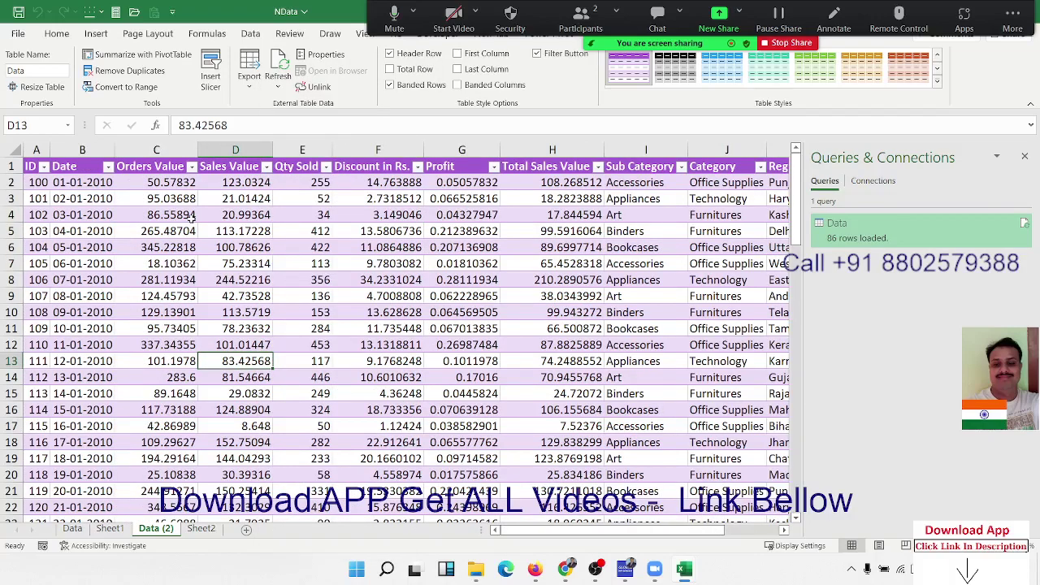
pyautogui.click(406, 315)
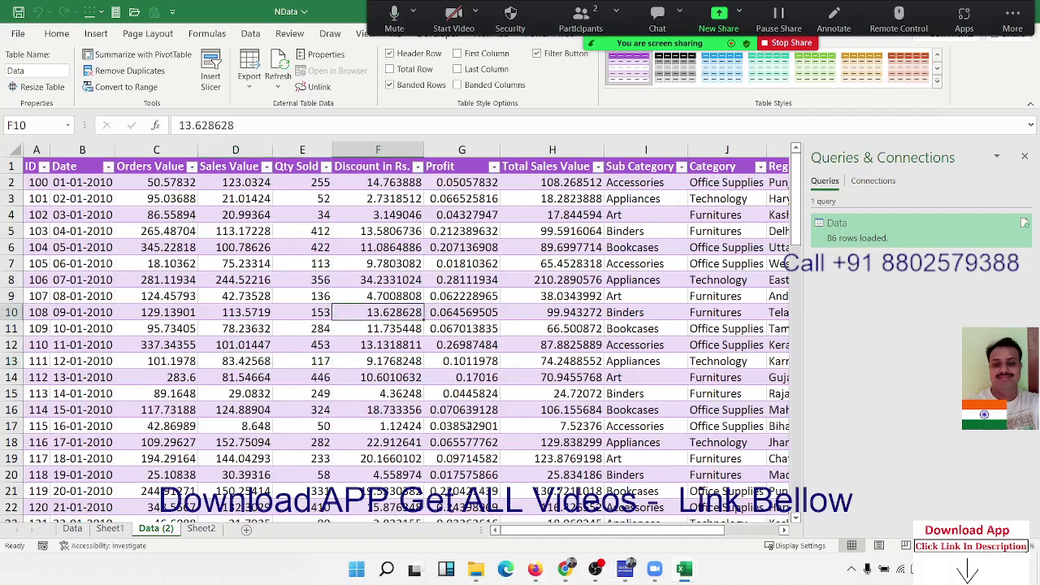
pyautogui.moveTo(580, 532); pyautogui.dragTo(649, 533)
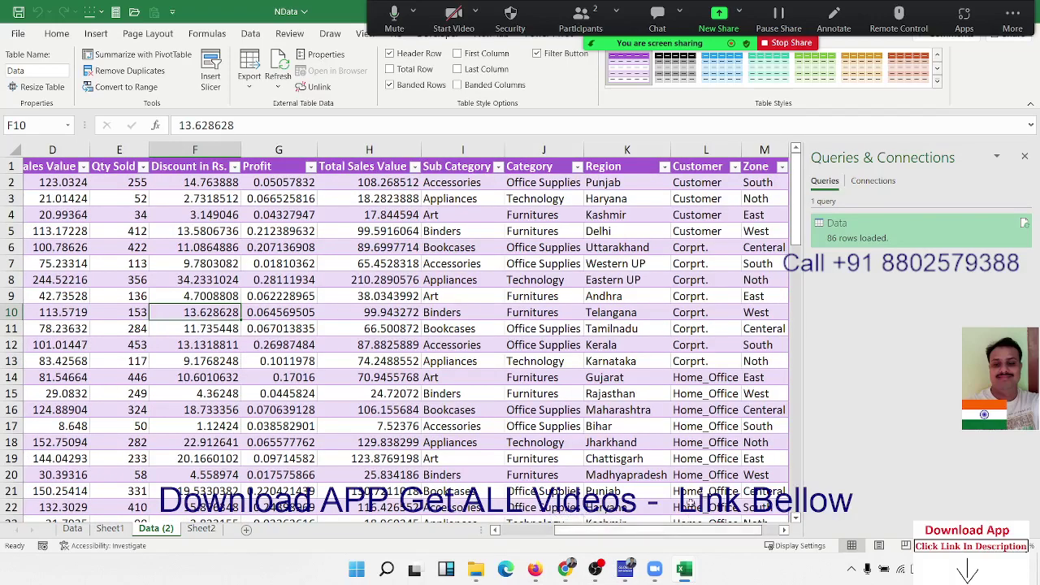
pyautogui.click(762, 216)
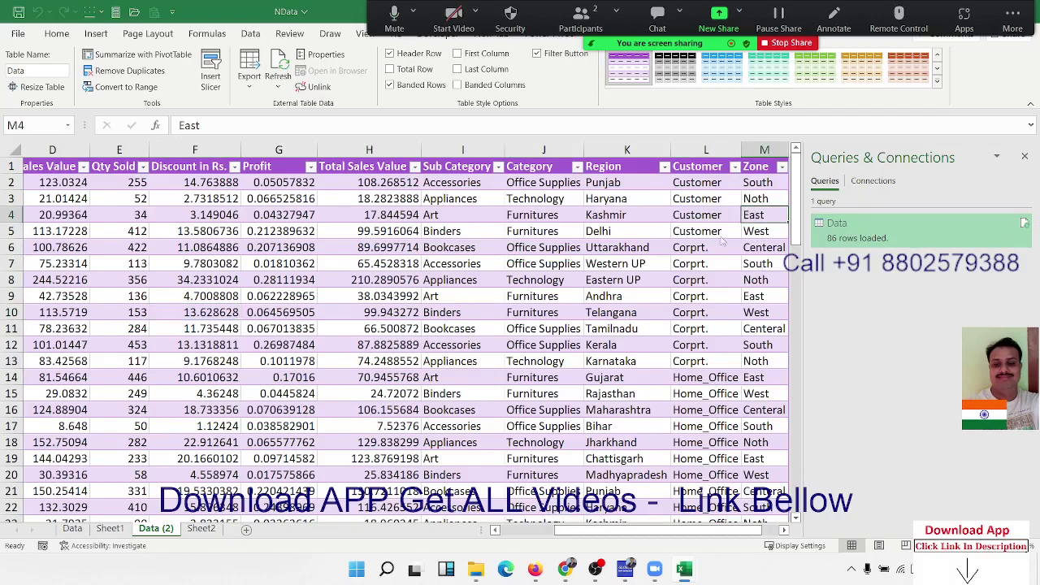
pyautogui.click(1025, 156)
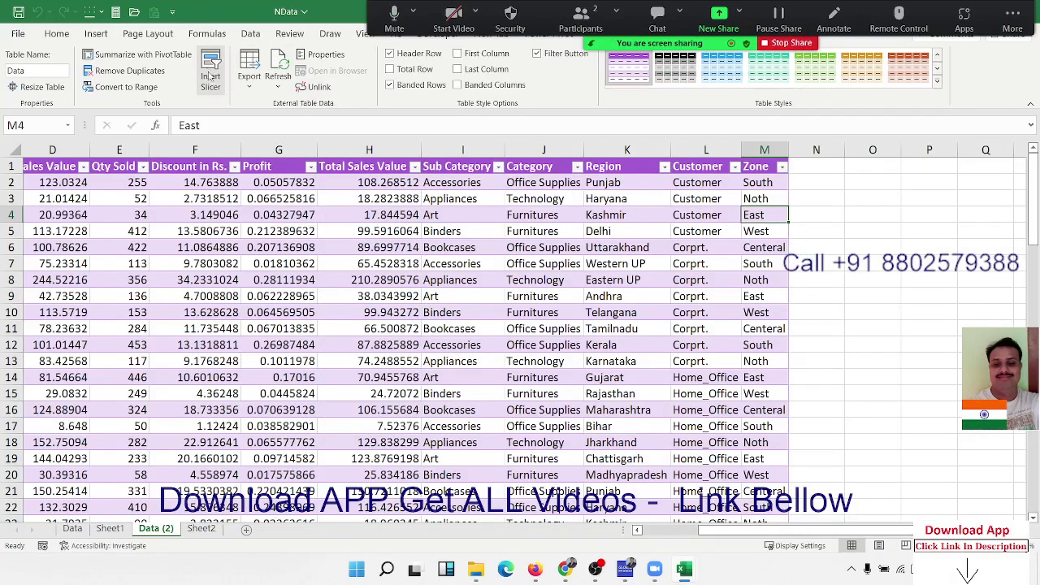
pyautogui.click(250, 33)
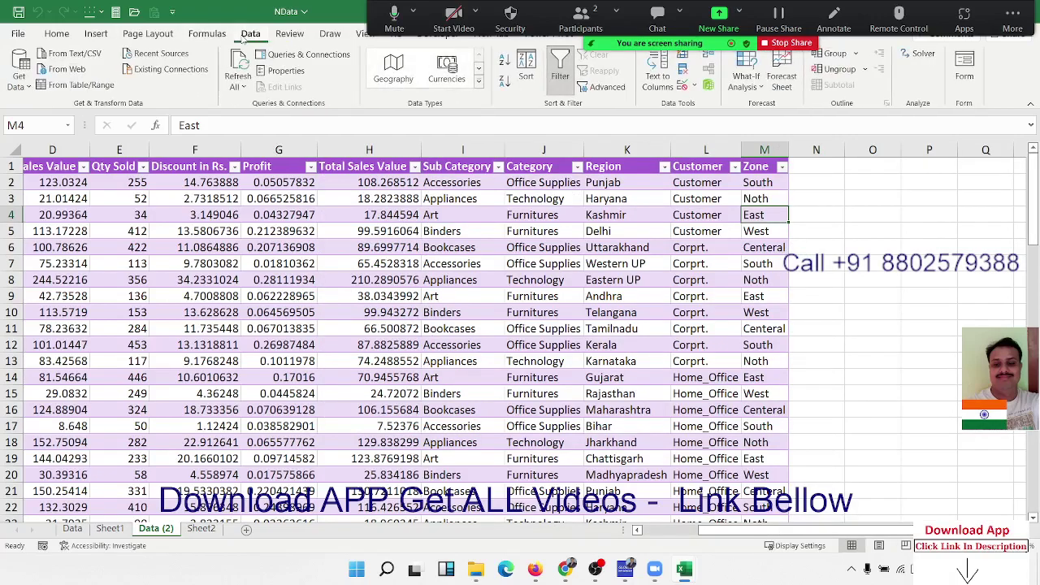
# Edit the Data query from Queries & Connections, opening its 13 columns and 86 rows in Power Query Editor
pyautogui.click(284, 57)
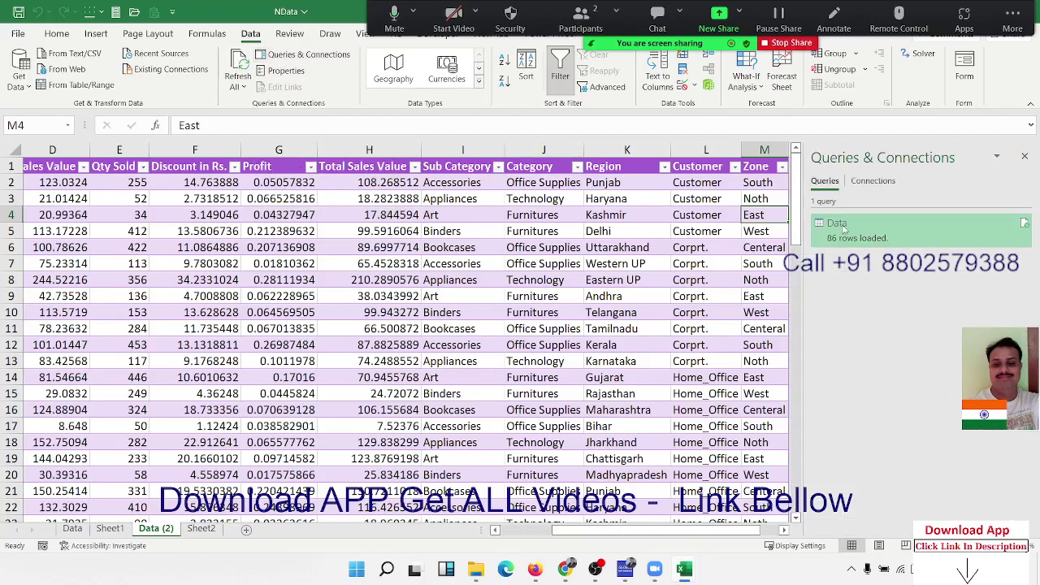
pyautogui.moveTo(846, 232)
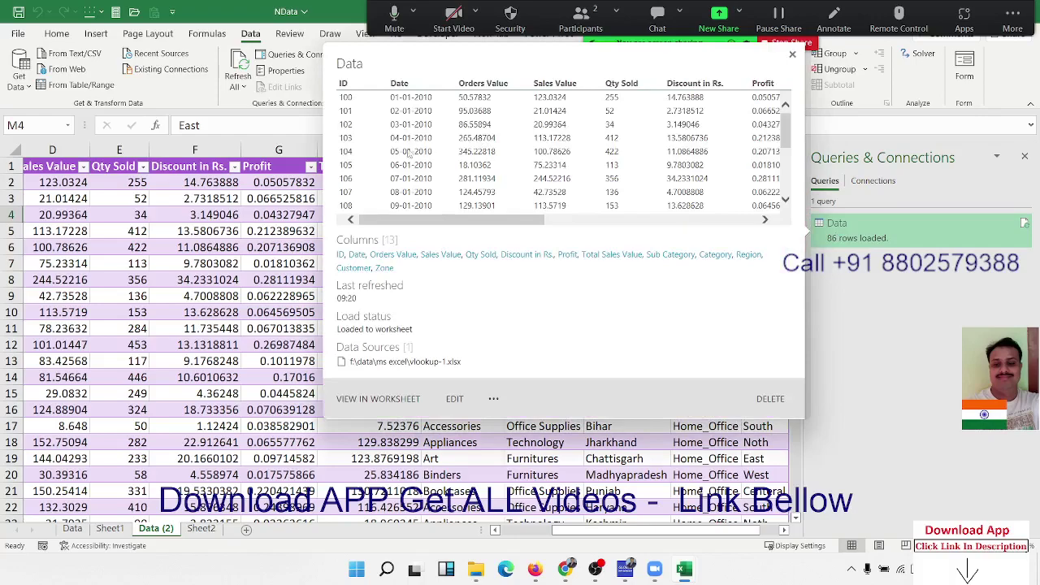
pyautogui.click(459, 398)
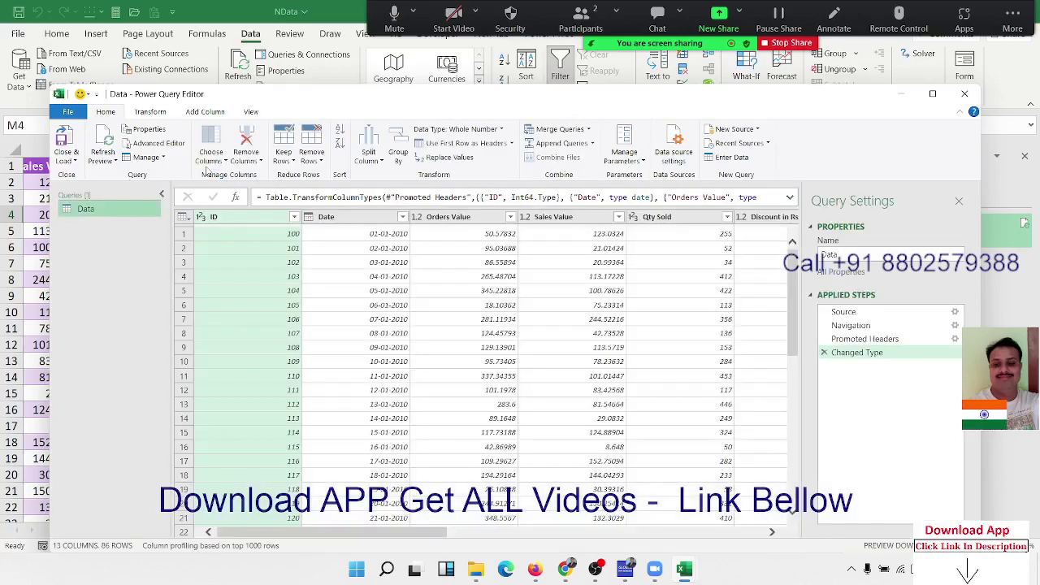
# Select the Total Sales Value column and view the Transform tab's Format options
pyautogui.moveTo(422, 529); pyautogui.dragTo(745, 559)
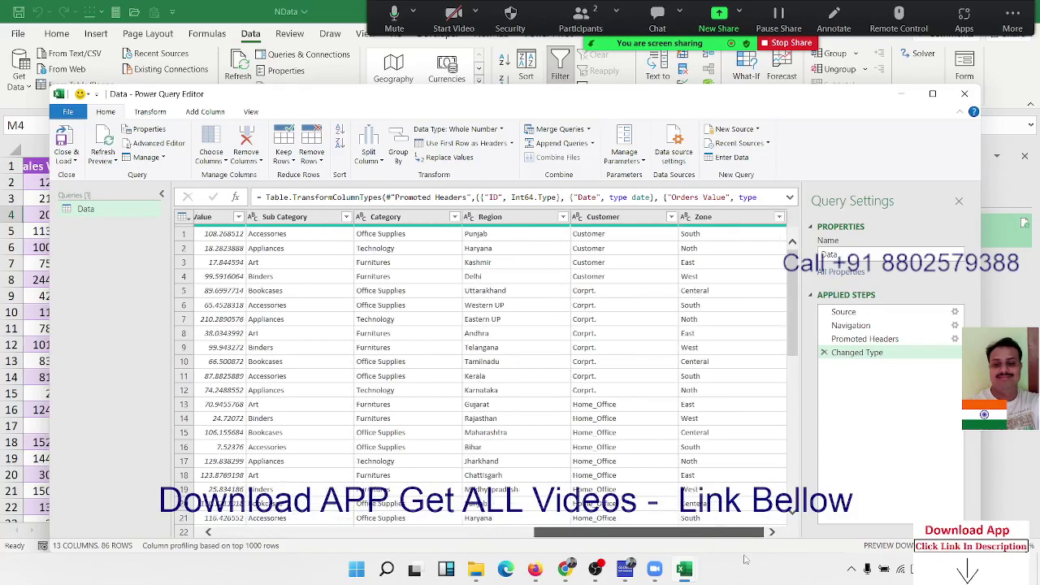
pyautogui.moveTo(745, 559); pyautogui.dragTo(902, 582)
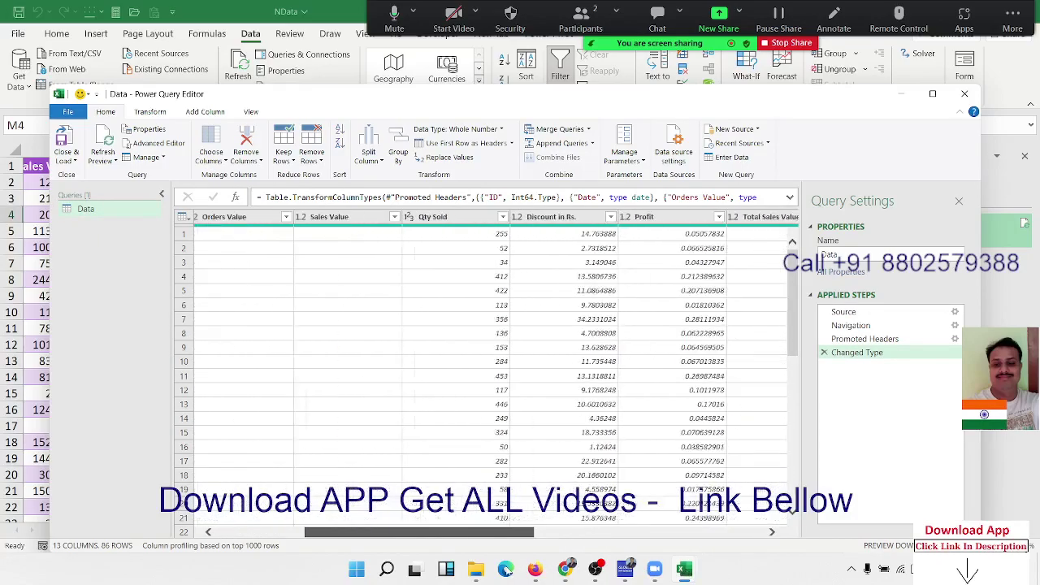
pyautogui.hscroll(-2, 533, 446)
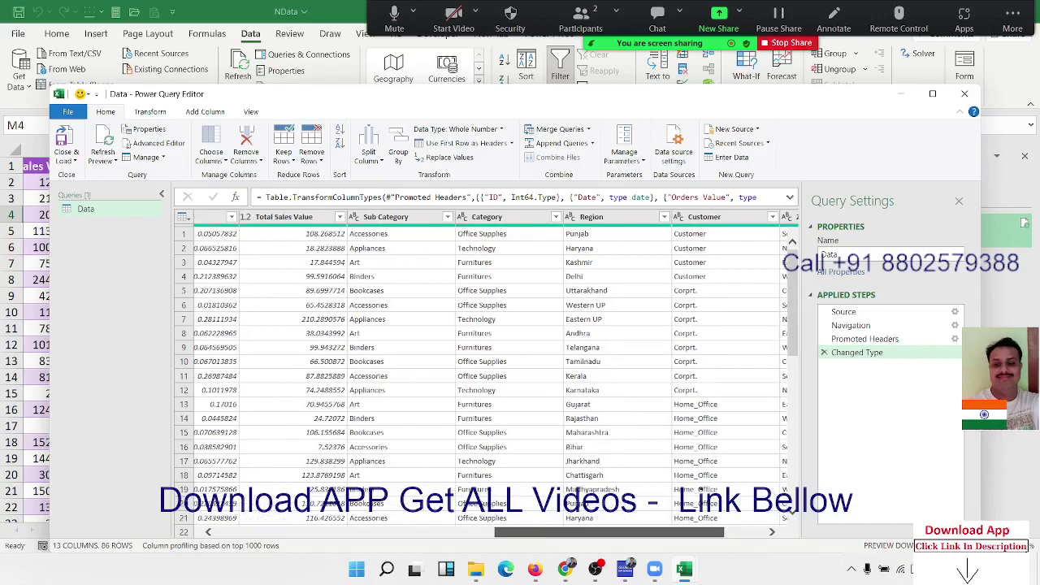
pyautogui.click(318, 223)
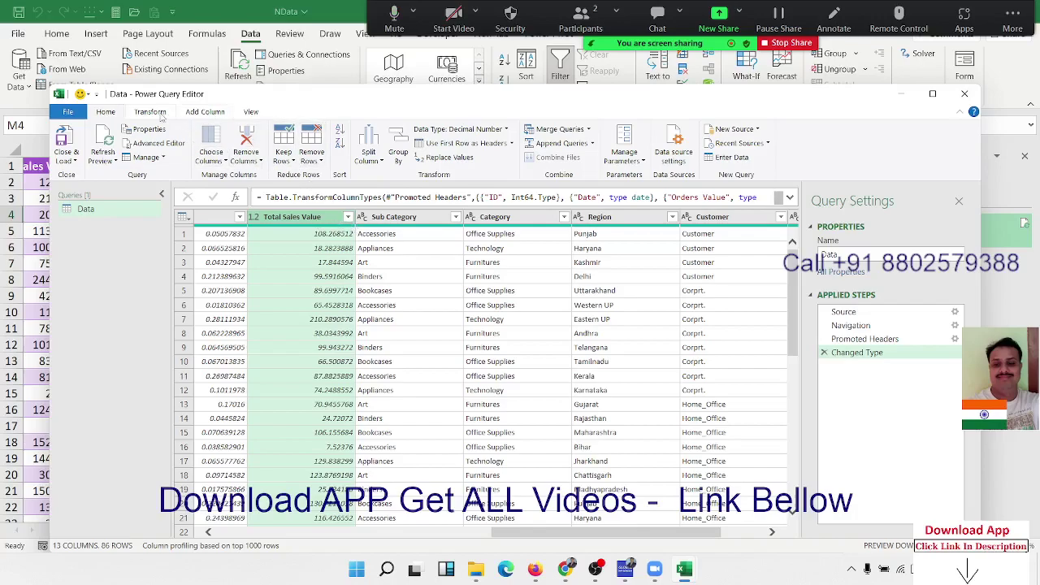
pyautogui.click(159, 115)
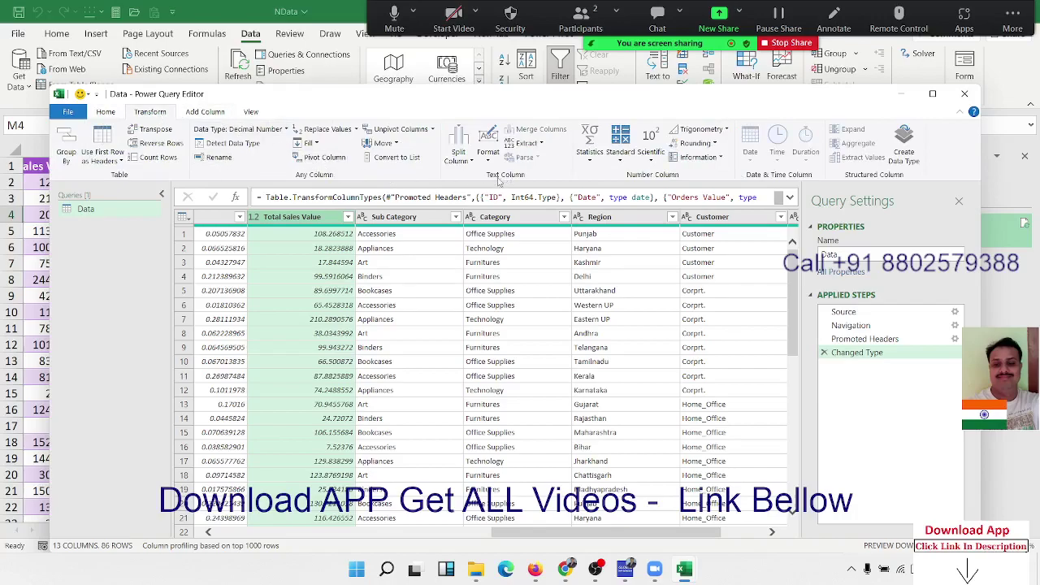
pyautogui.click(489, 162)
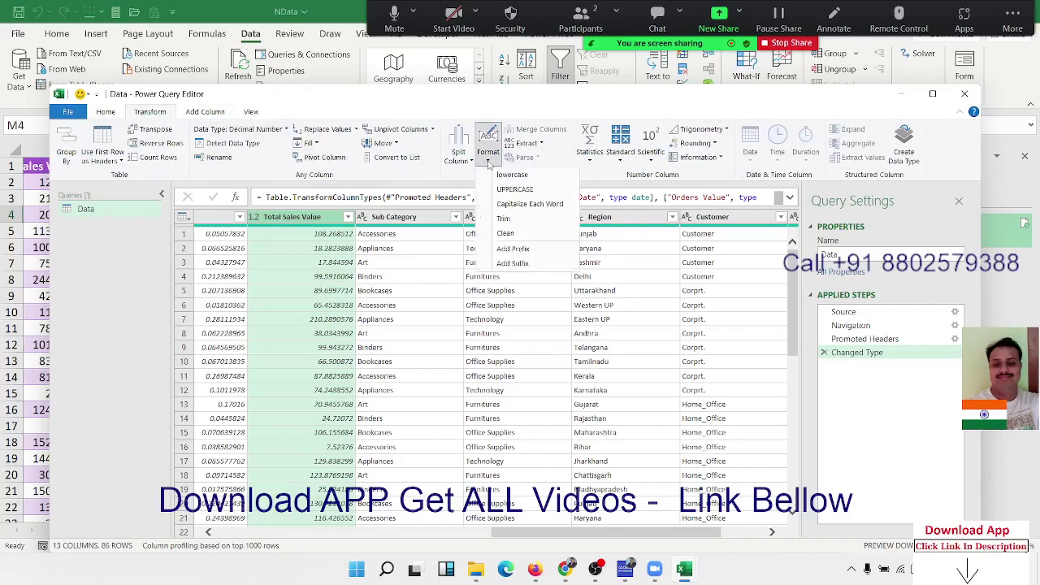
# Browse the Extract, Statistics and Standard transformation options without applying any
pyautogui.click(541, 145)
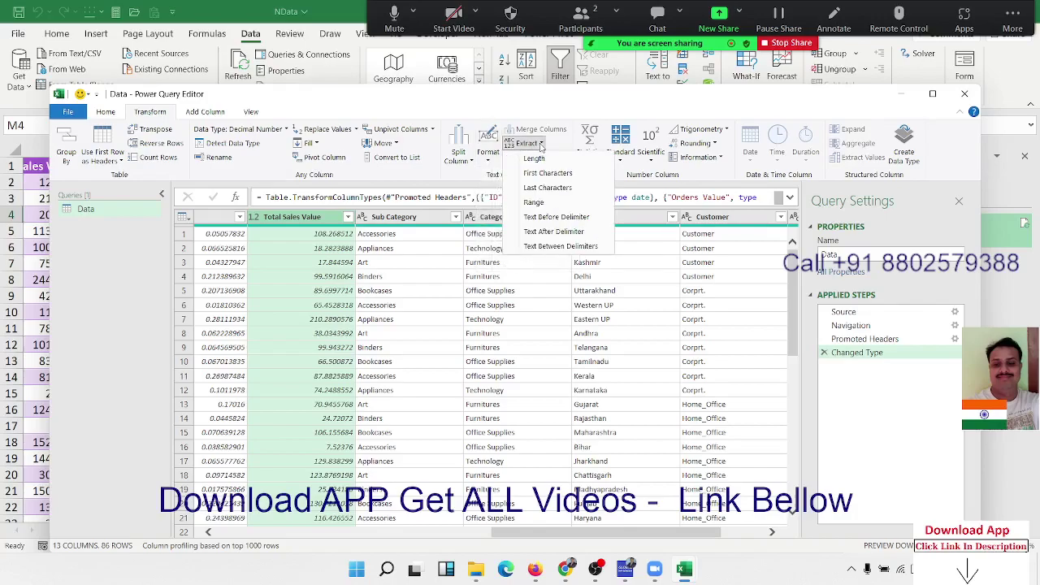
pyautogui.click(357, 252)
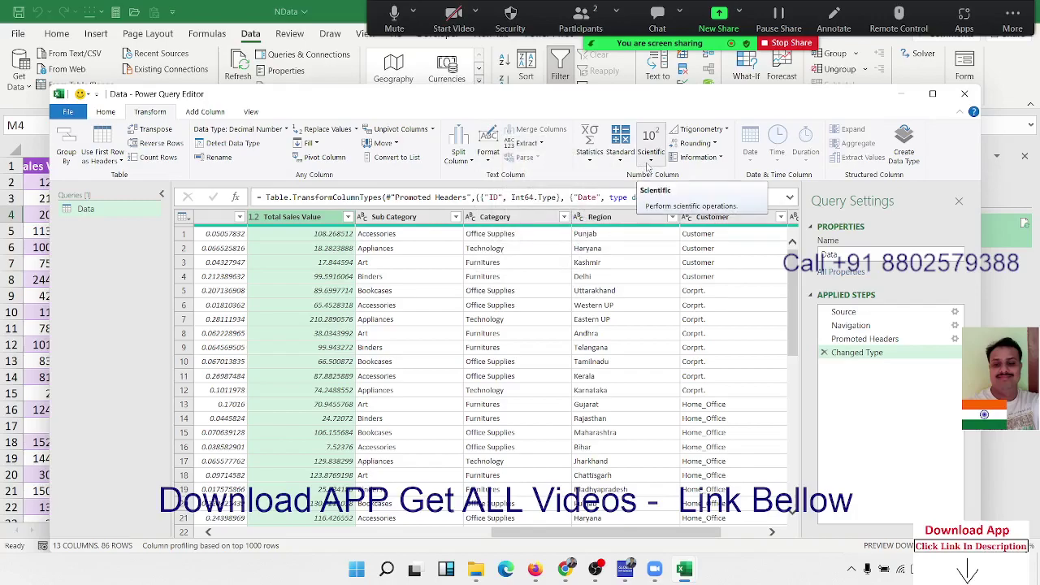
pyautogui.click(591, 162)
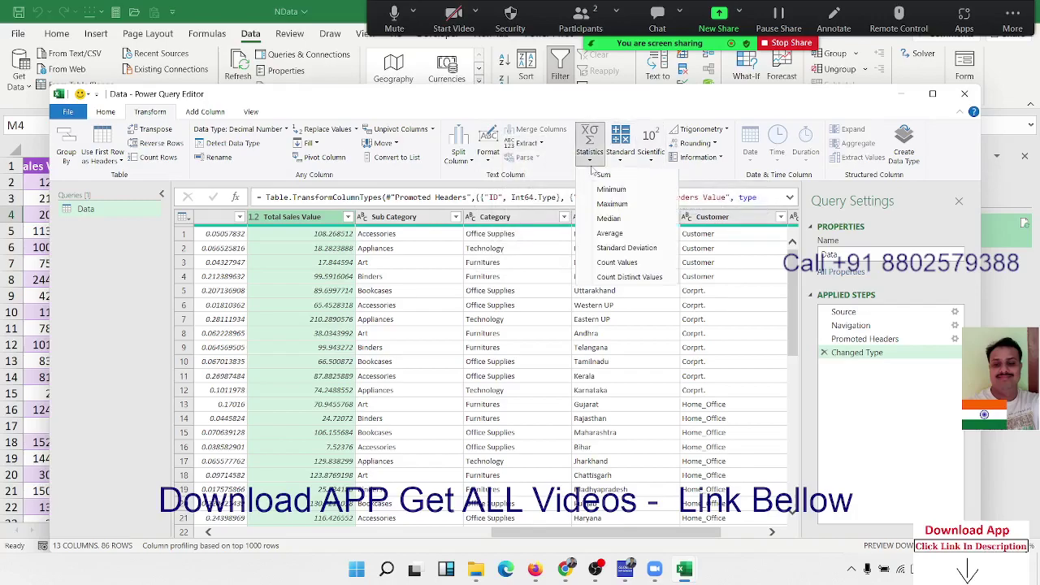
pyautogui.click(621, 163)
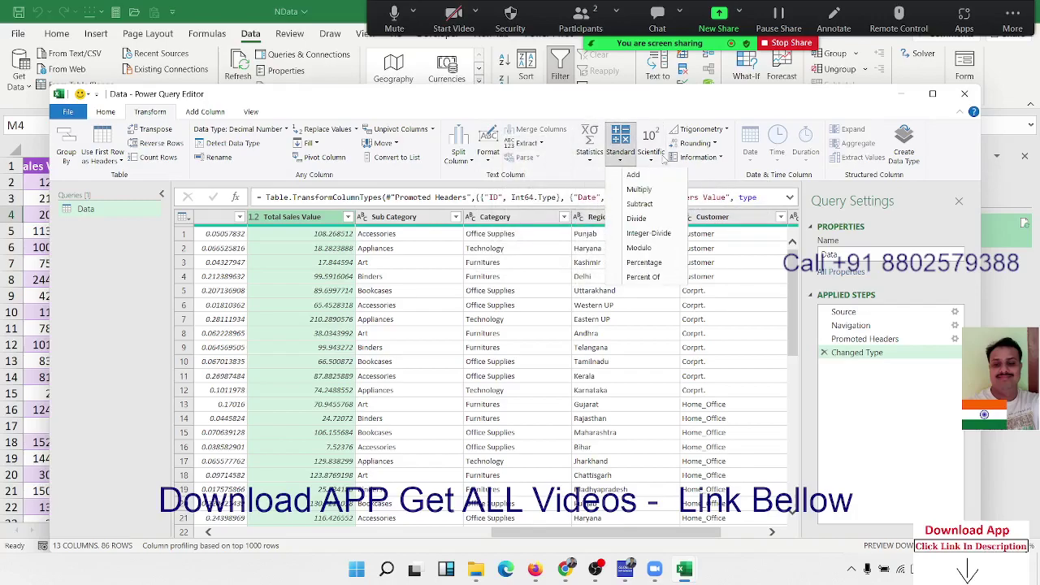
pyautogui.click(322, 226)
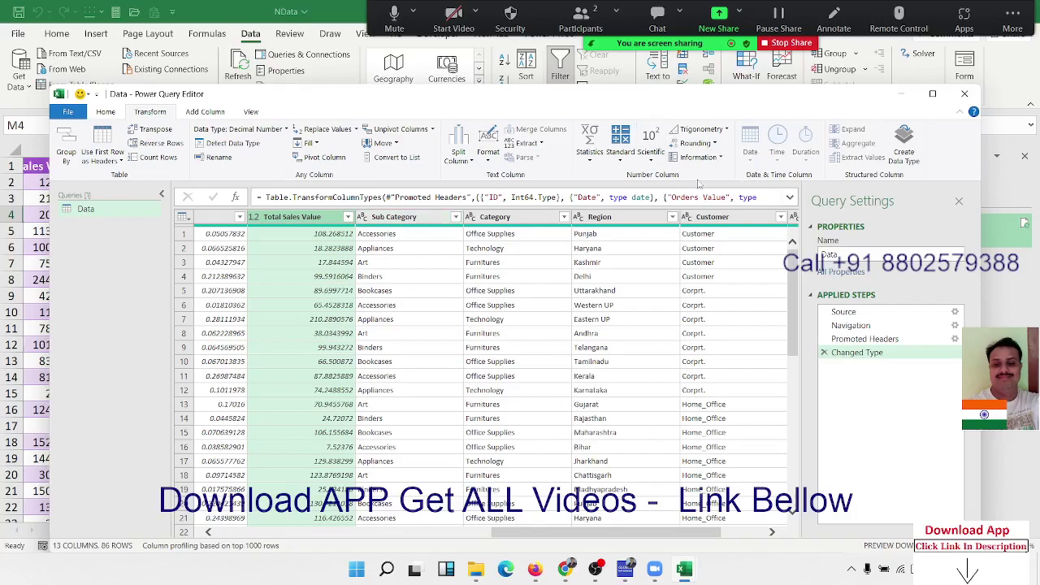
# Round Total Sales Value to 0 decimal places, adding a Rounded Off step
pyautogui.click(715, 143)
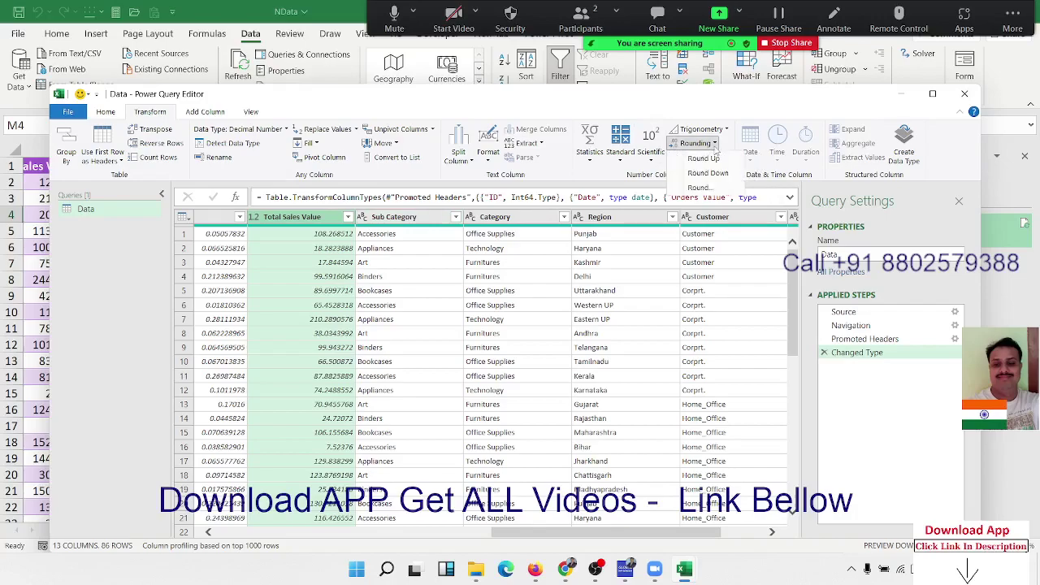
pyautogui.click(708, 197)
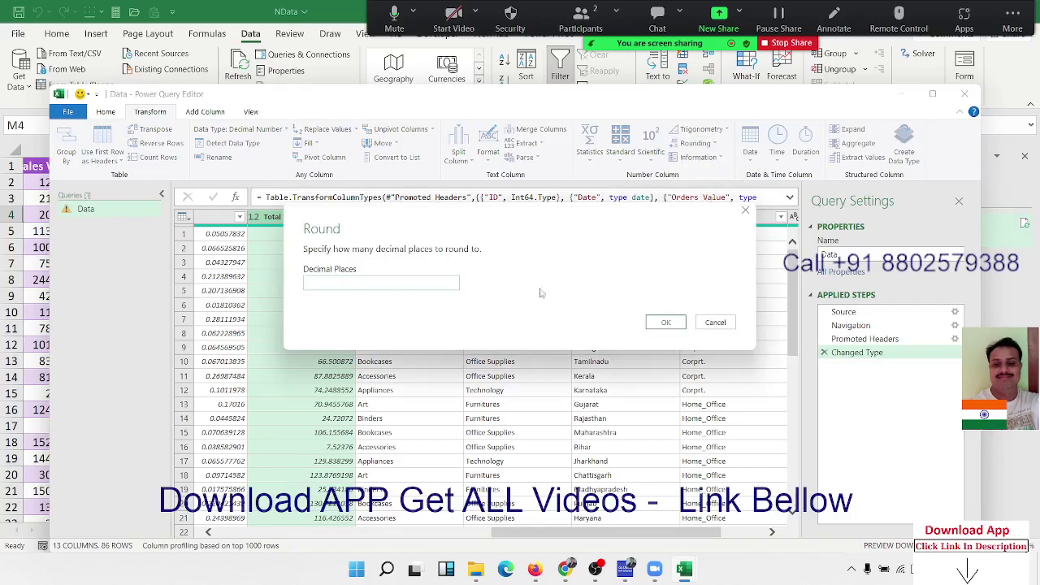
pyautogui.click(653, 324)
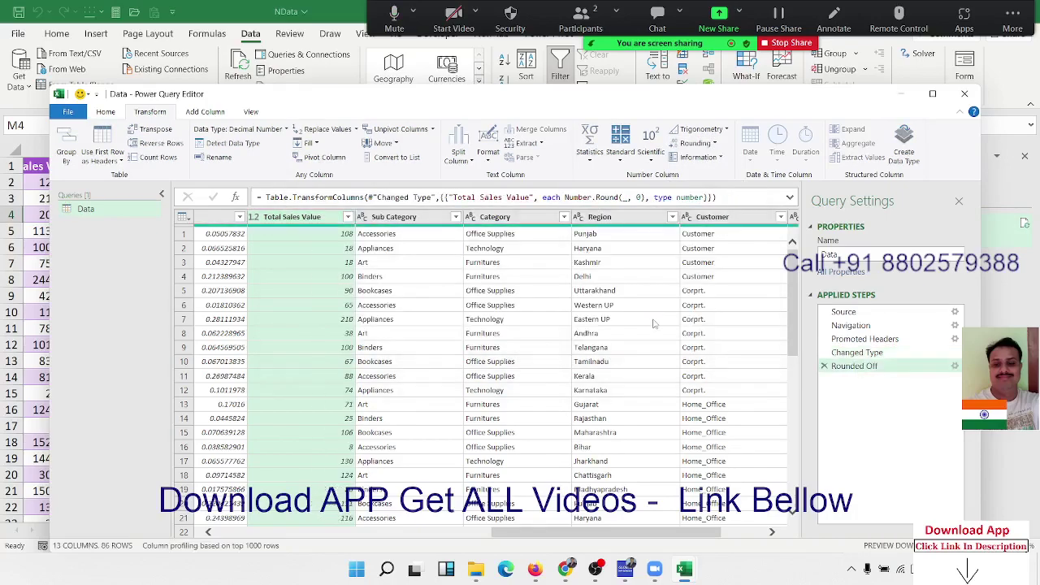
pyautogui.click(398, 322)
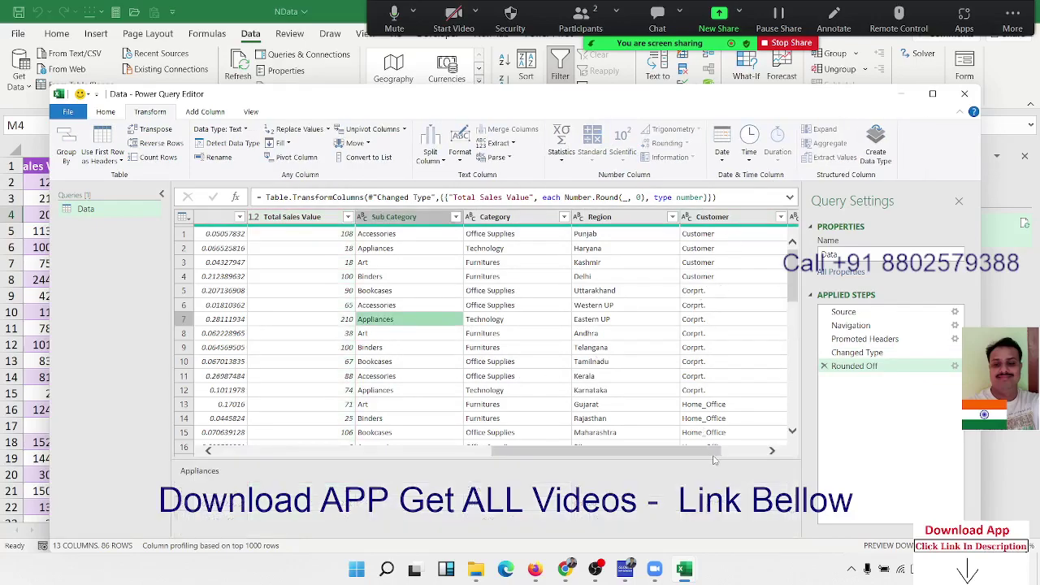
pyautogui.hscroll(2, 715, 457)
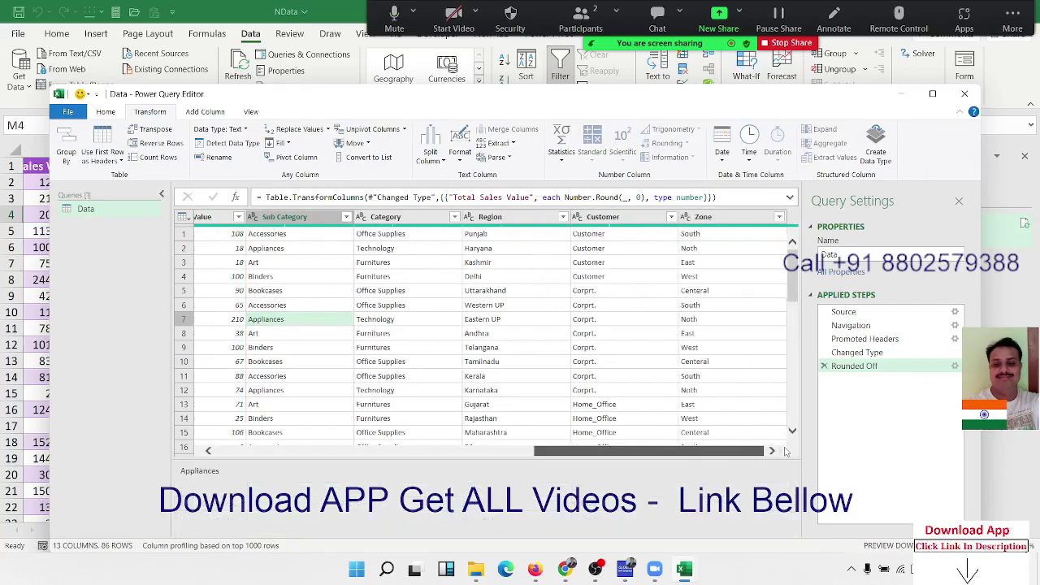
# Filter the Zone column to East only and Close & Load the 17-row result
pyautogui.click(781, 216)
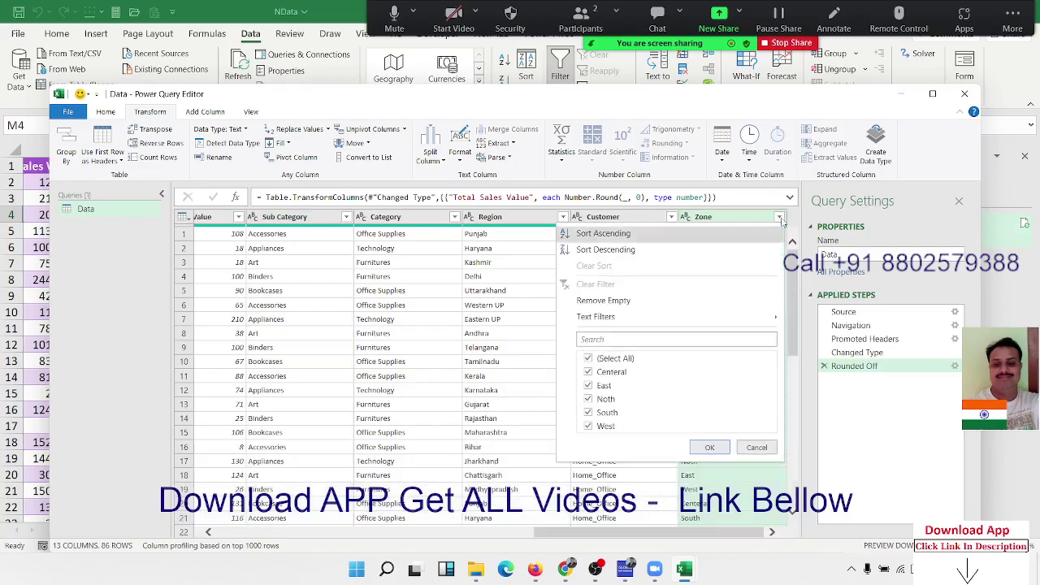
pyautogui.click(587, 360)
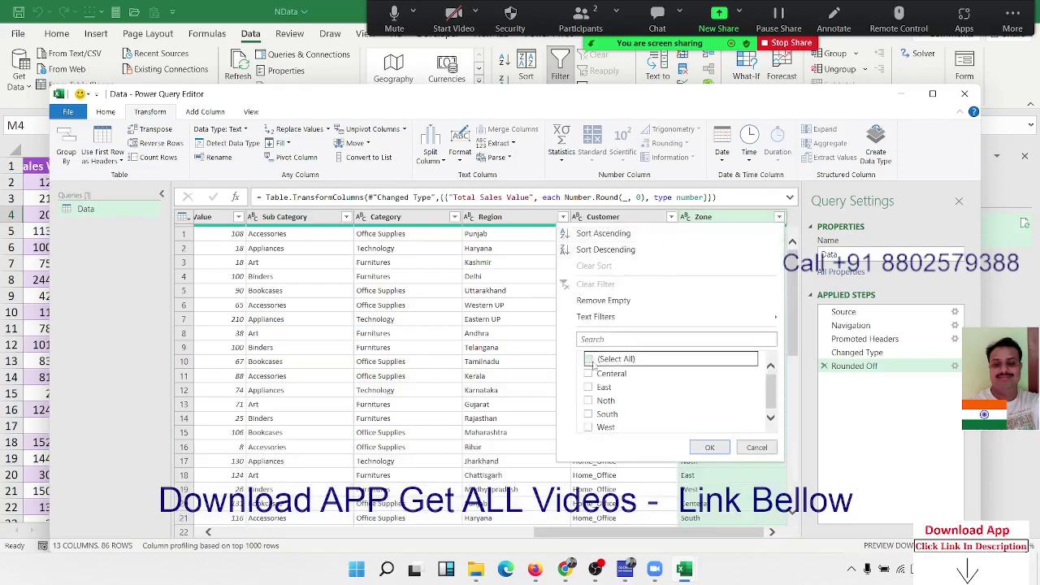
pyautogui.click(589, 387)
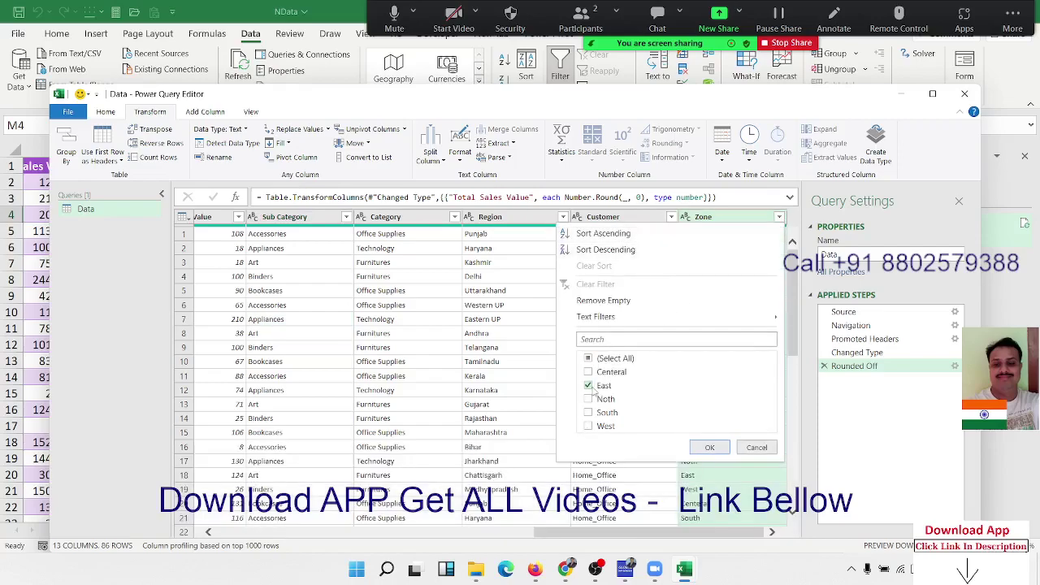
pyautogui.click(712, 451)
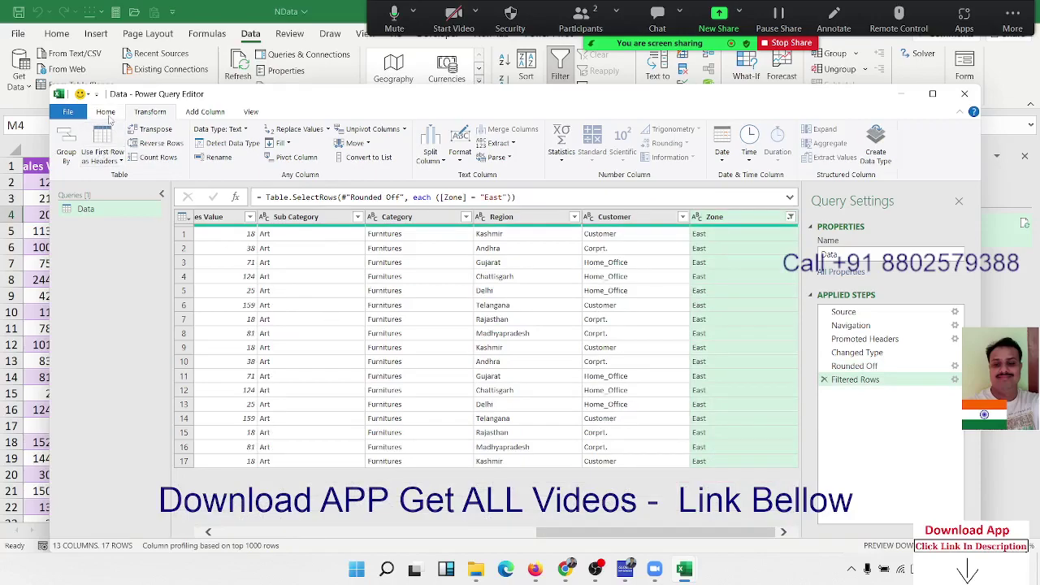
pyautogui.click(105, 111)
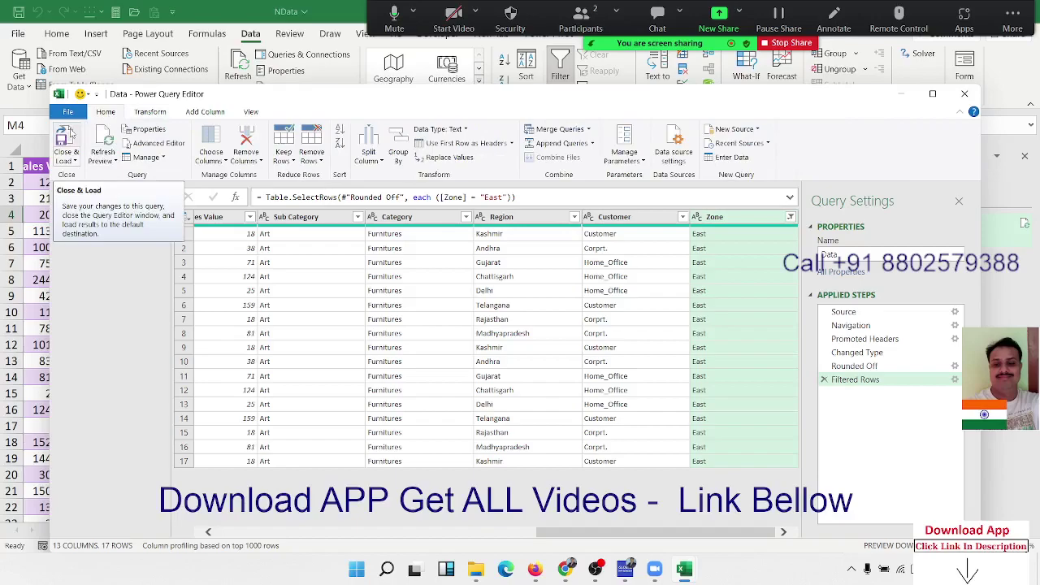
pyautogui.click(70, 135)
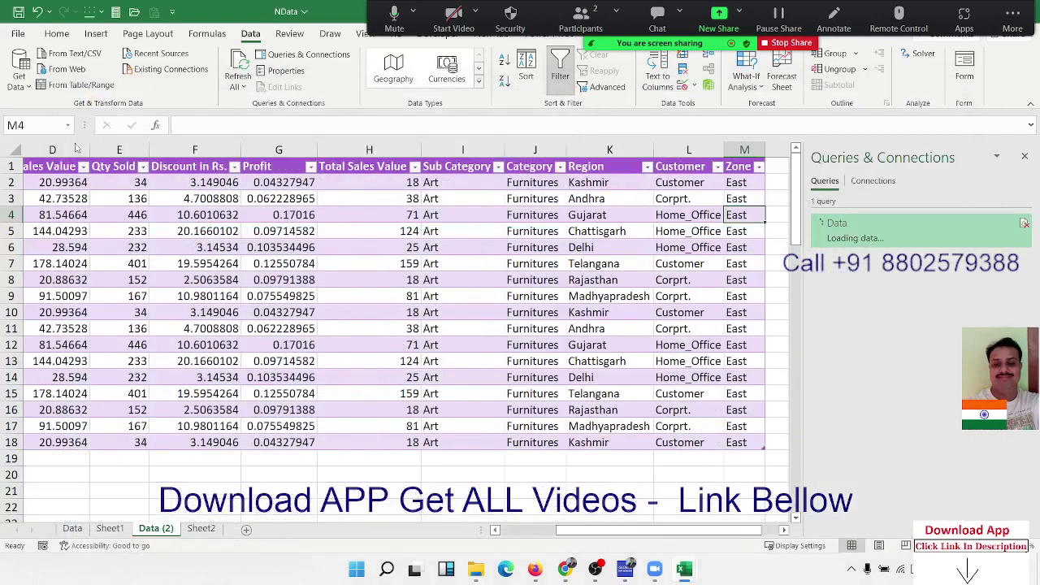
# Inspect the filtered 17-row Data table's Sub Category column, then switch to the empty Sheet2
pyautogui.click(424, 217)
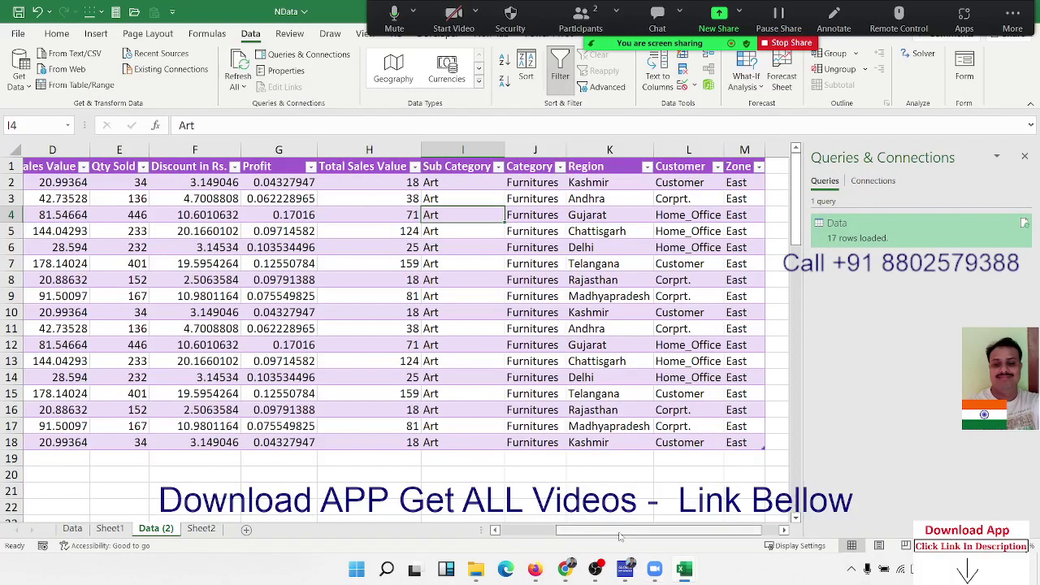
pyautogui.moveTo(561, 530); pyautogui.dragTo(503, 518)
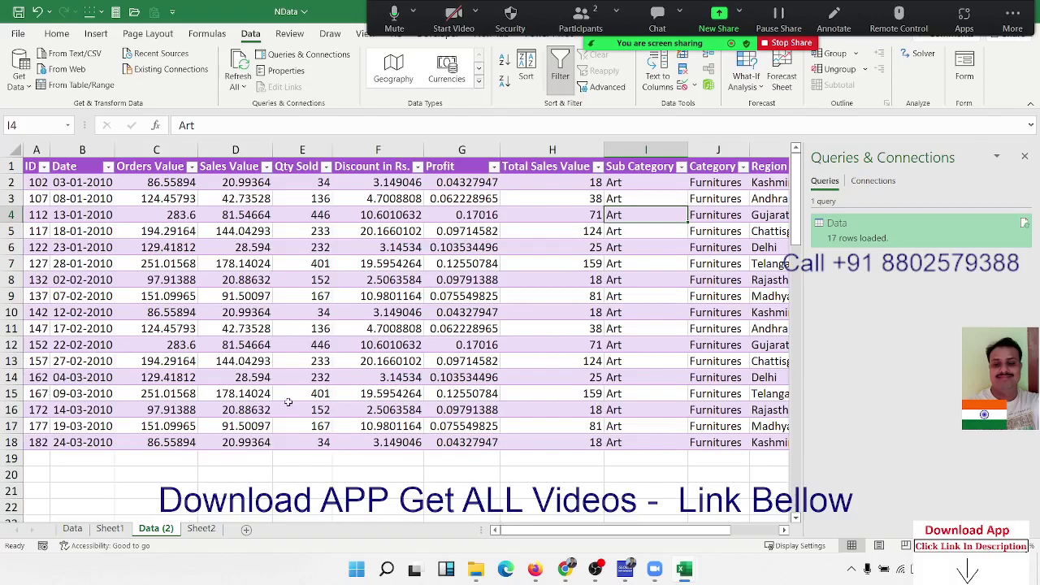
pyautogui.click(203, 534)
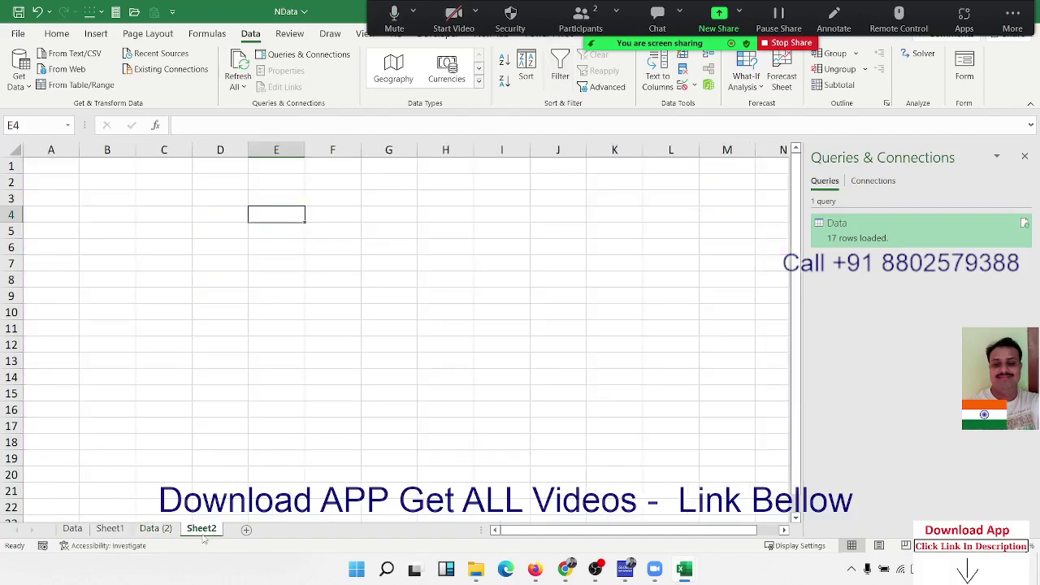
# Close the Queries & Connections pane, browse the Get Data From File sources, then switch to File Explorer
pyautogui.click(1025, 156)
pyautogui.click(20, 81)
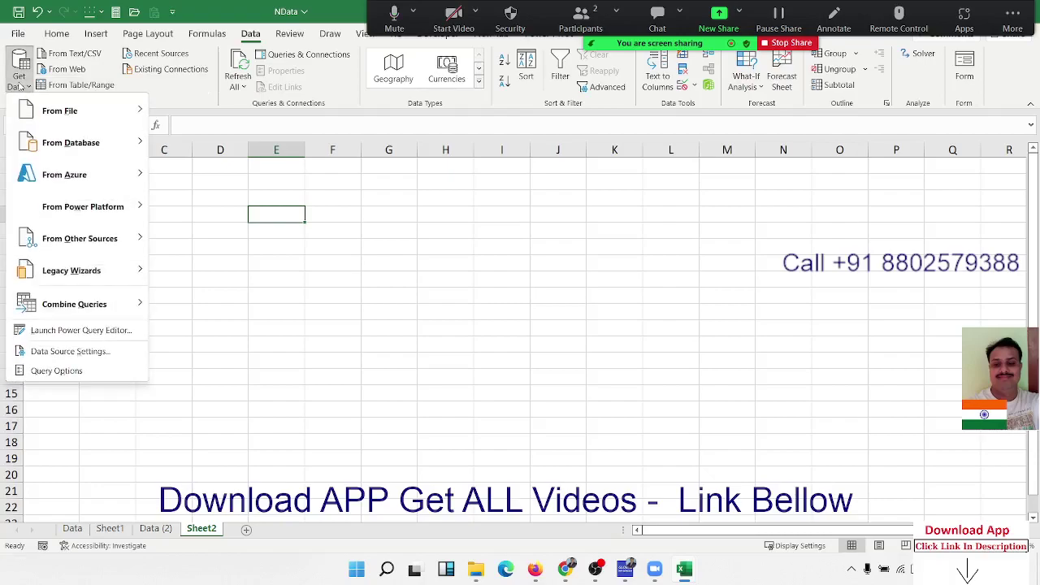
pyautogui.moveTo(39, 114)
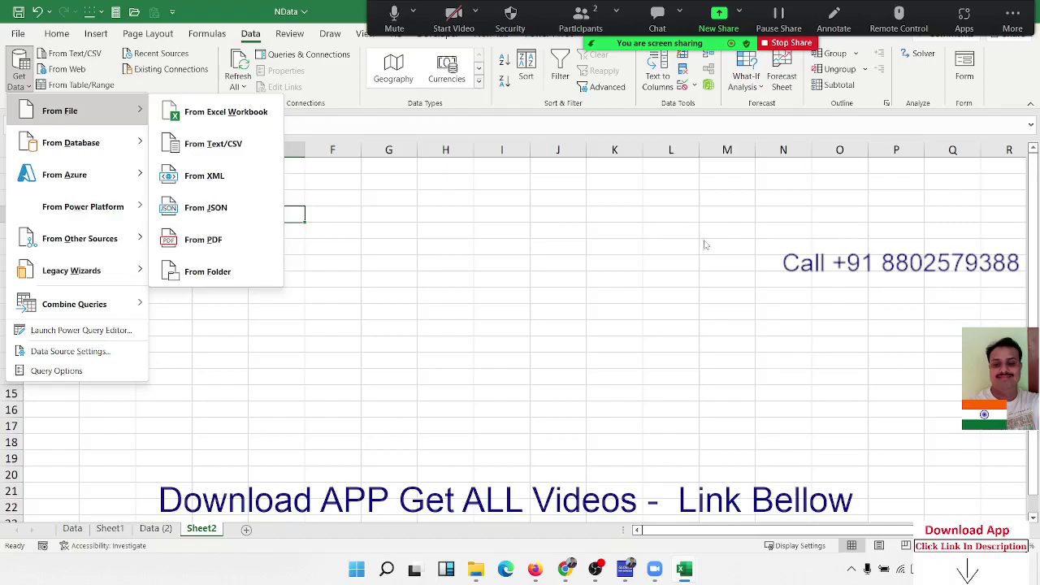
pyautogui.press('Escape')
pyautogui.press('Escape')
pyautogui.click(476, 570)
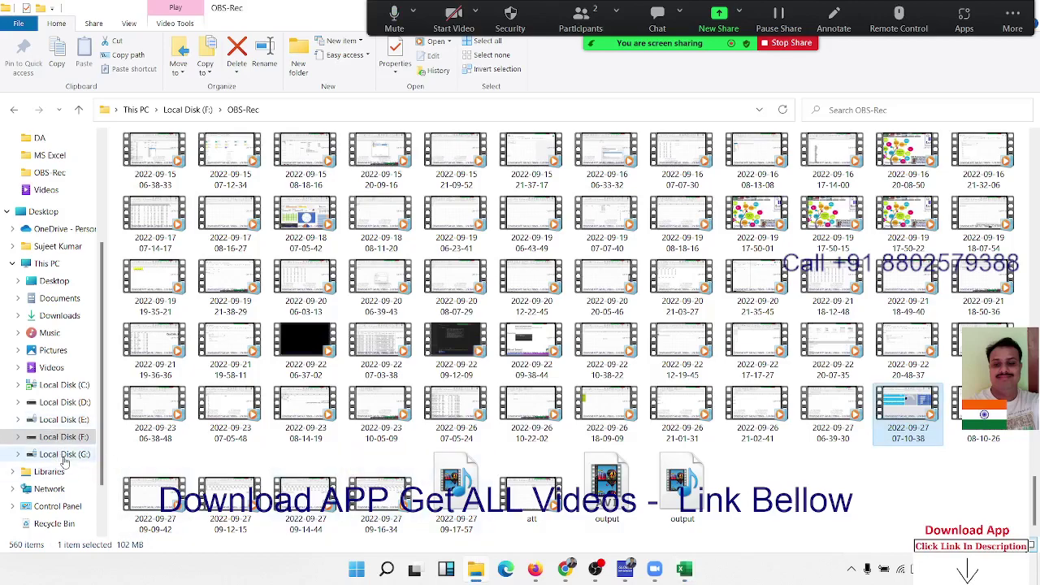
# Browse to E:\2021\Data in File Explorer and select its seven workbooks
pyautogui.click(72, 420)
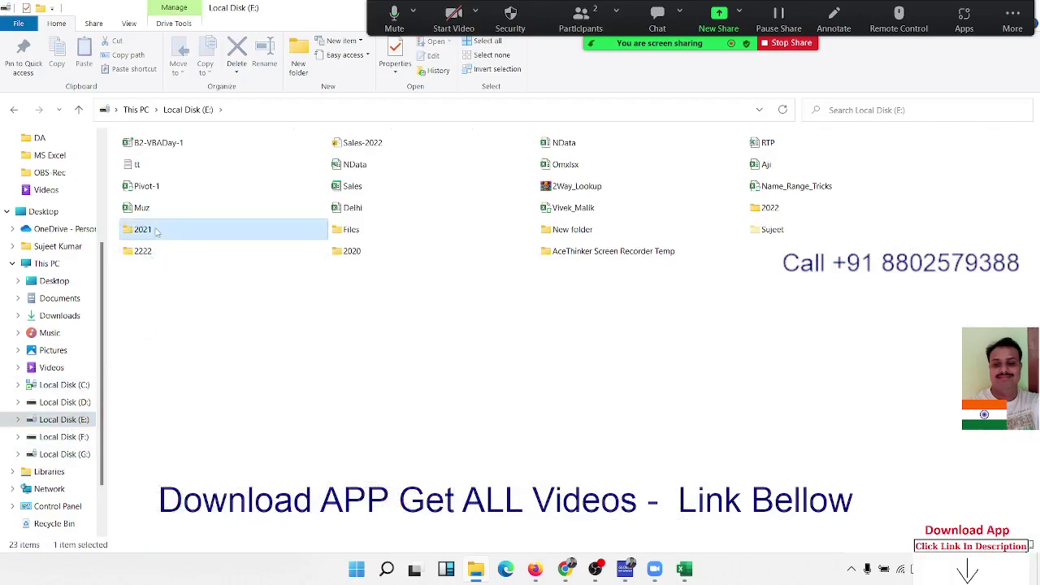
pyautogui.doubleClick(153, 230)
pyautogui.doubleClick(148, 270)
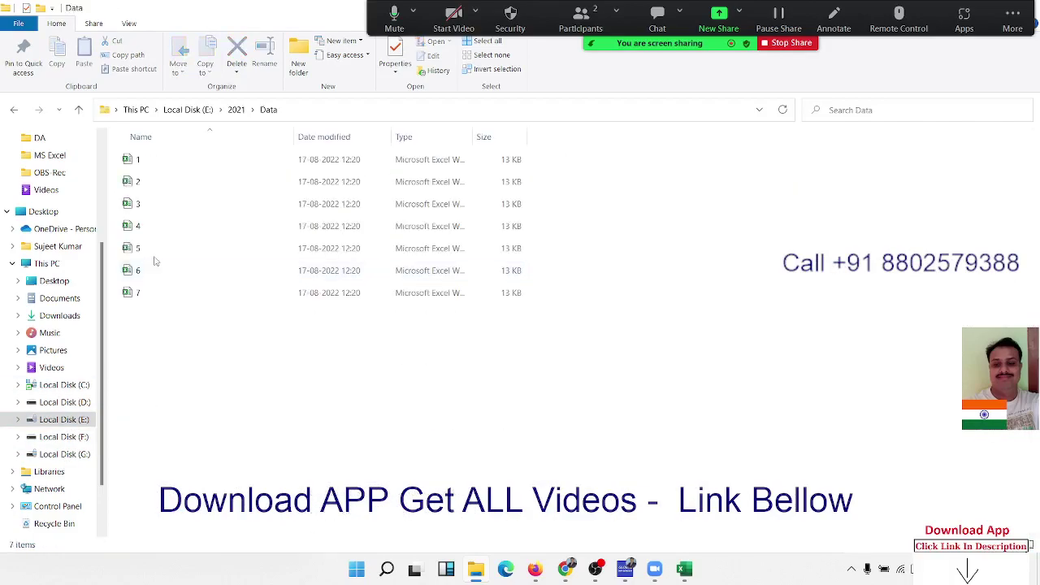
pyautogui.moveTo(452, 374); pyautogui.dragTo(142, 278)
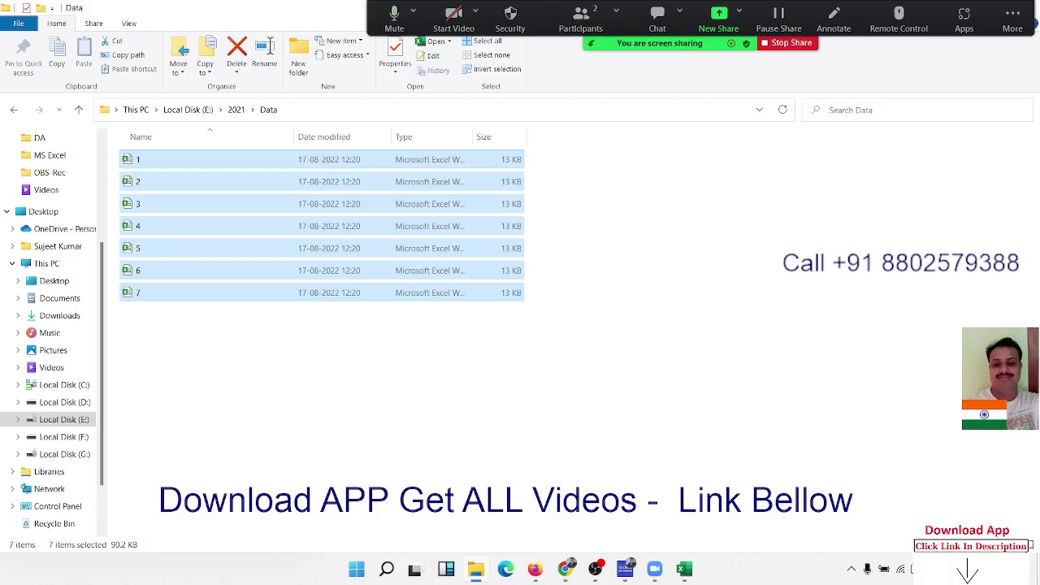
# Check the Data folder's full path, then return to Excel's Get Data import sources
pyautogui.click(361, 109)
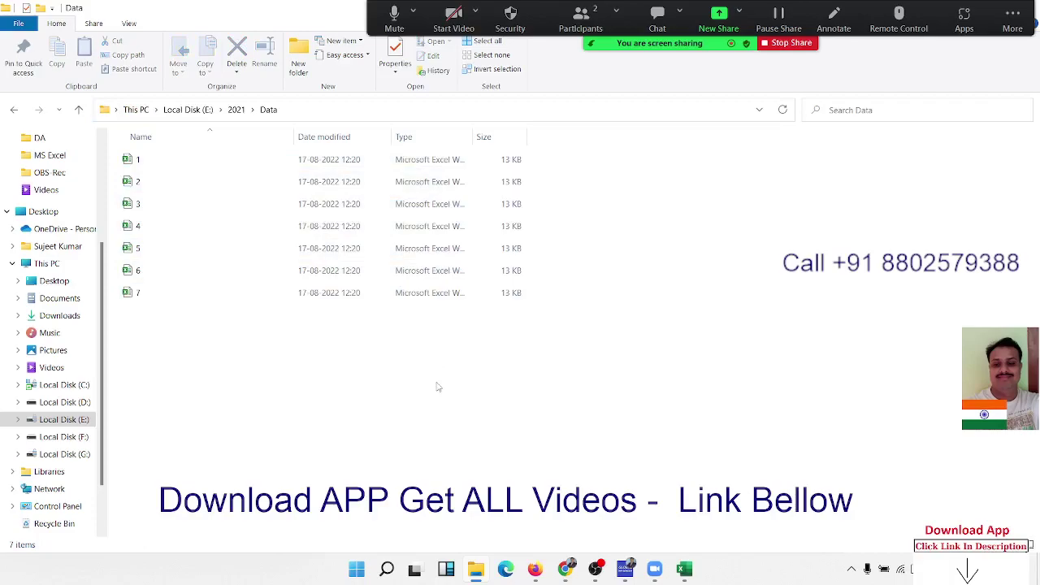
pyautogui.hotkey('alt', 'Tab')
pyautogui.click(18, 71)
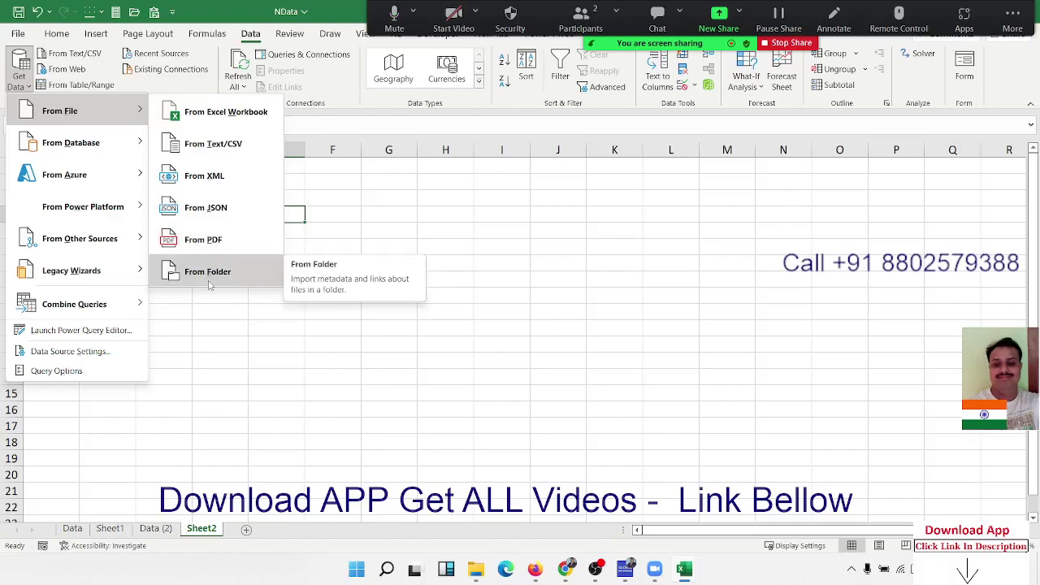
# Start a From Folder import with E:\2021\Data as the source folder
pyautogui.click(208, 275)
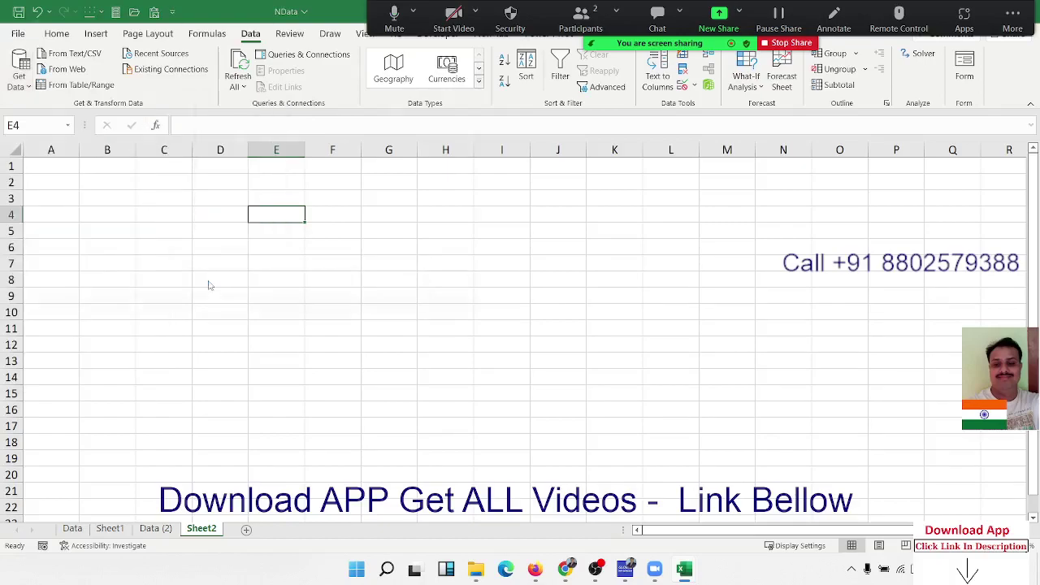
pyautogui.write('E:\\2021\\Data')
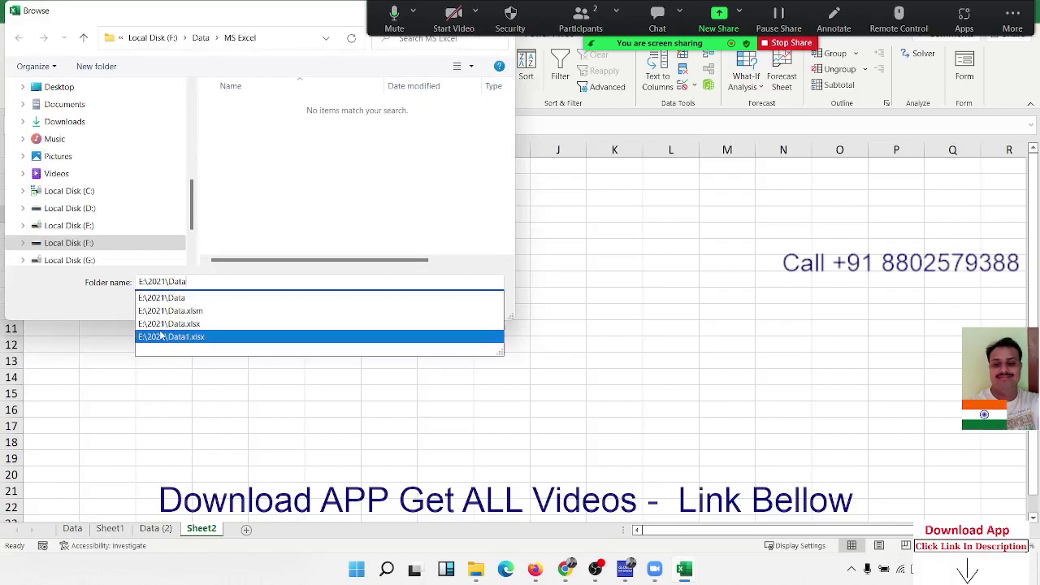
pyautogui.click(95, 306)
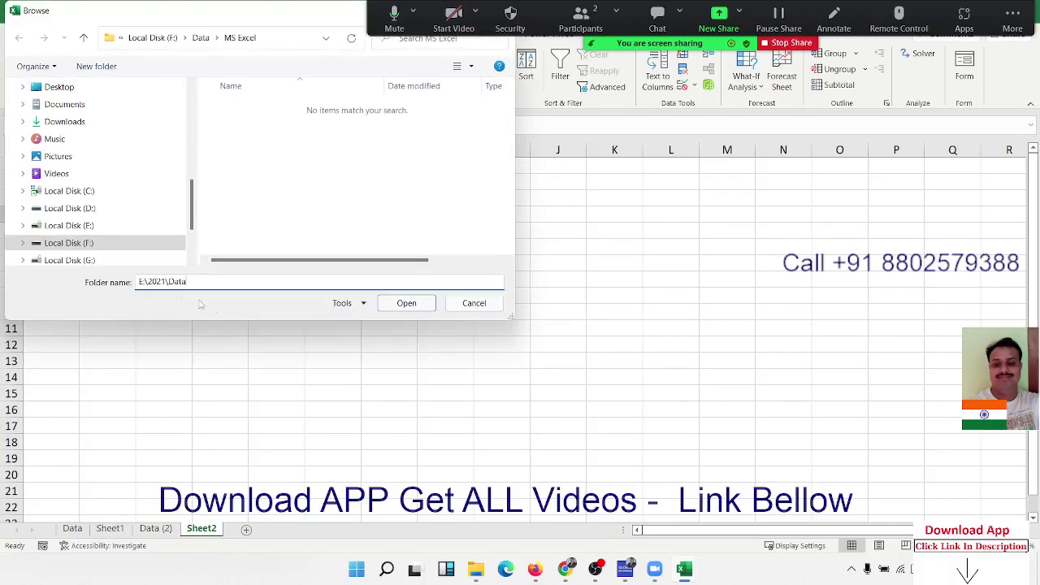
pyautogui.click(404, 303)
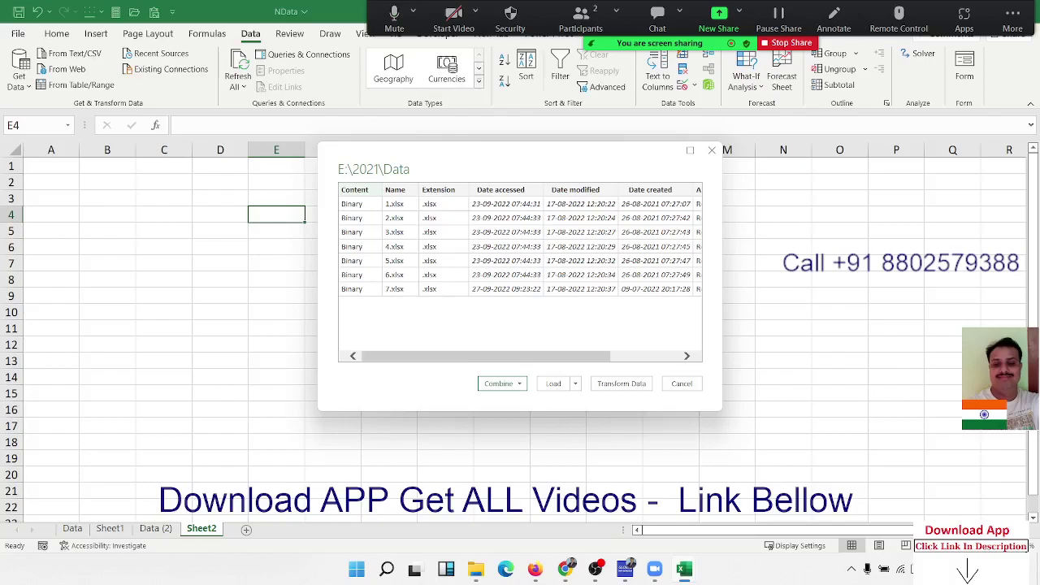
# Choose Combine & Load for the seven folder files
pyautogui.click(524, 392)
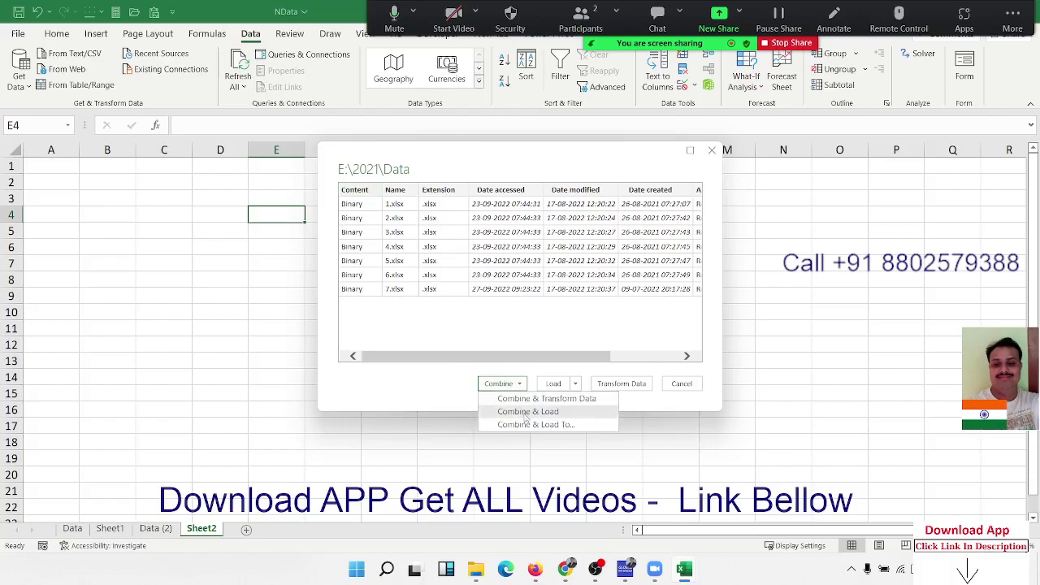
pyautogui.click(527, 413)
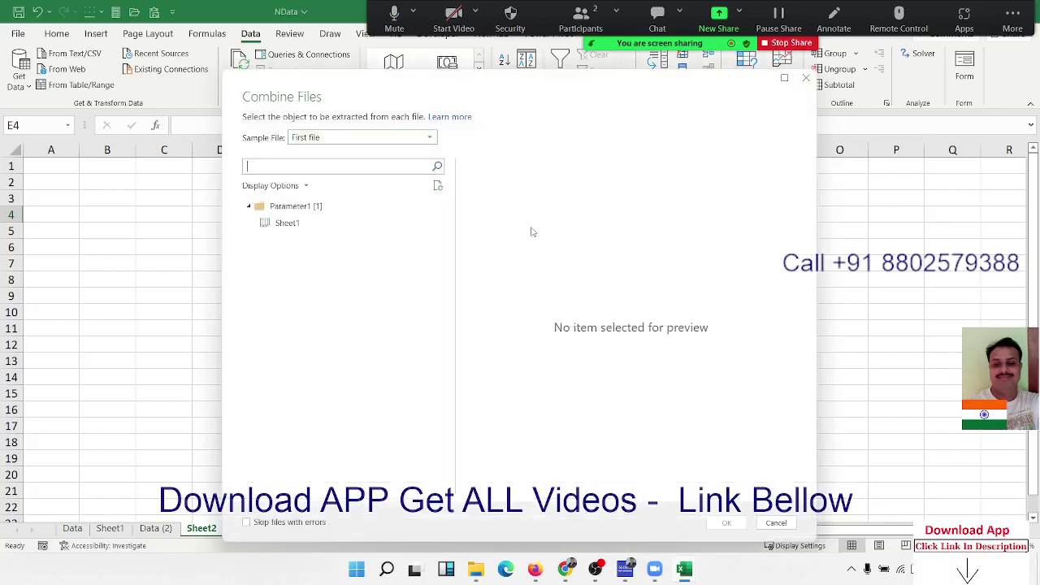
# Combine Sheet1 from every file, using 1.xlsx as the sample file
pyautogui.click(388, 142)
pyautogui.click(331, 166)
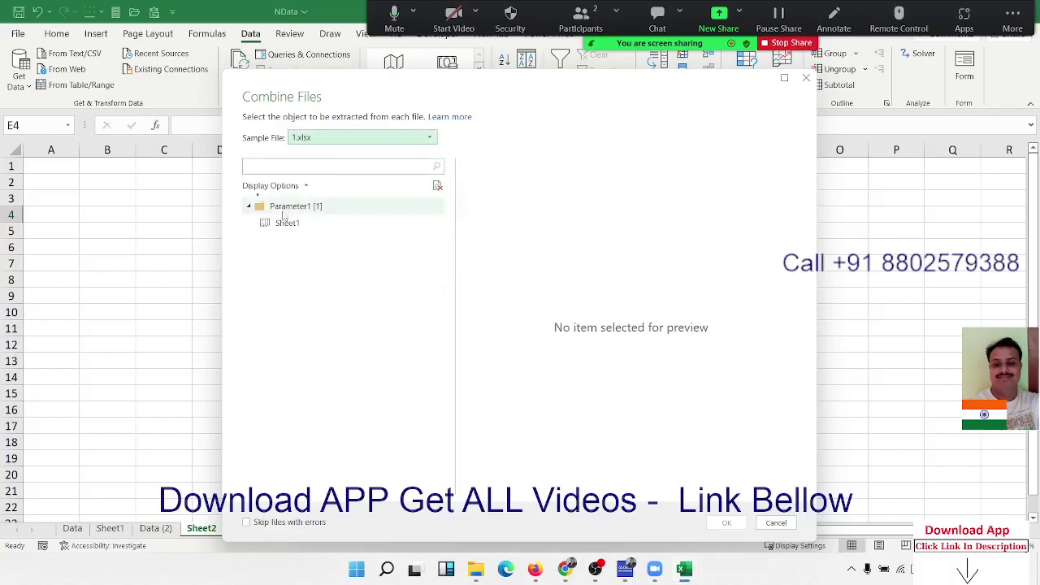
pyautogui.click(280, 224)
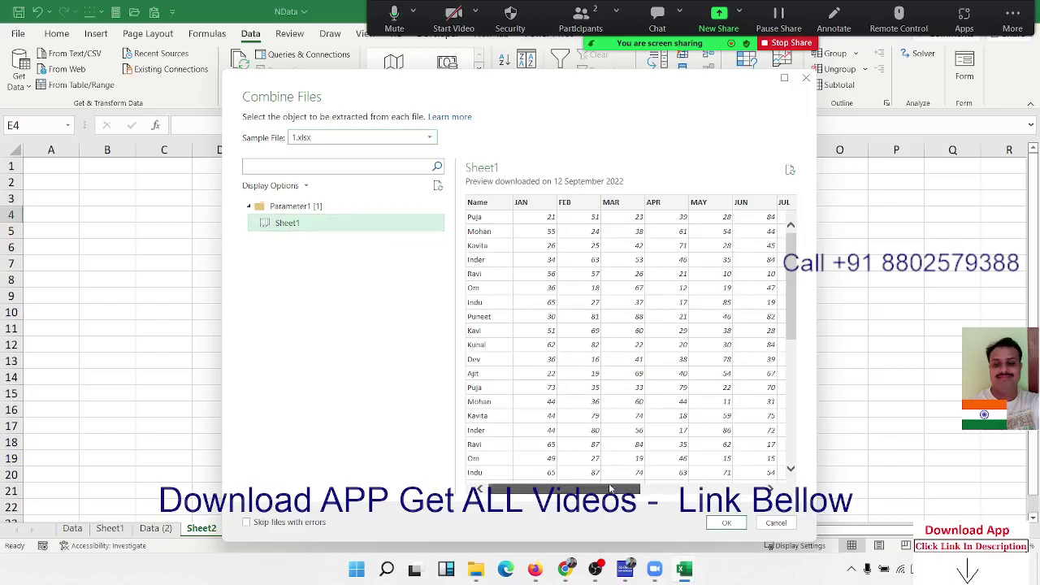
pyautogui.moveTo(603, 490); pyautogui.dragTo(785, 494)
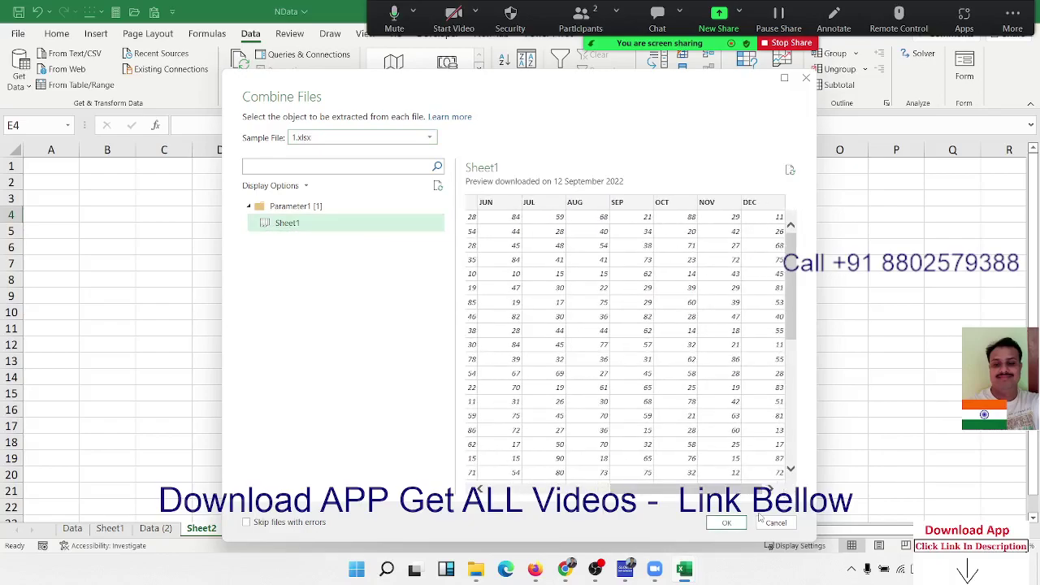
pyautogui.click(730, 523)
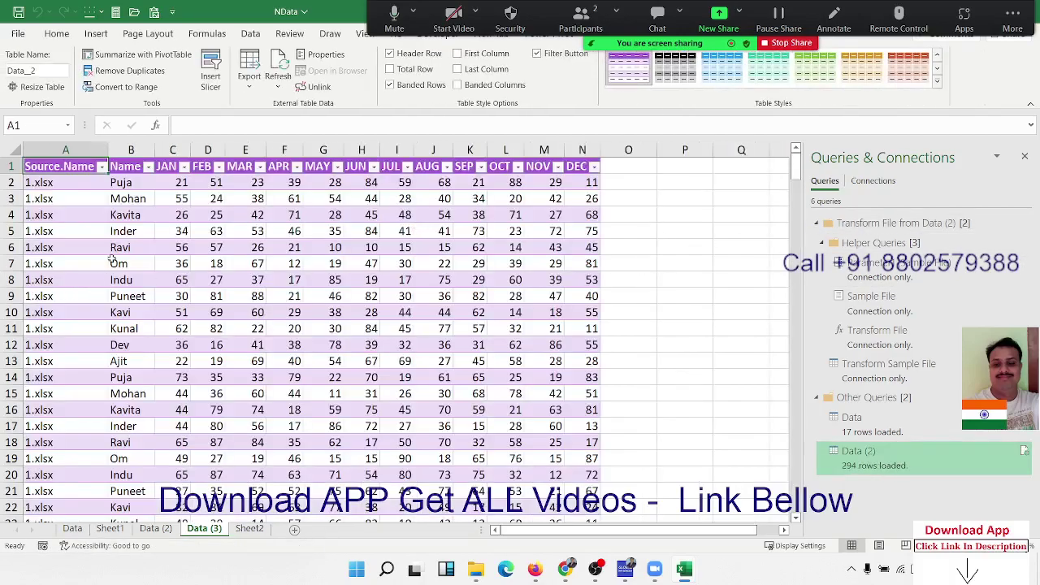
pyautogui.scroll(-3, 112, 259)
pyautogui.scroll(-6, 111, 260)
pyautogui.scroll(-11, 111, 261)
pyautogui.scroll(-16, 111, 262)
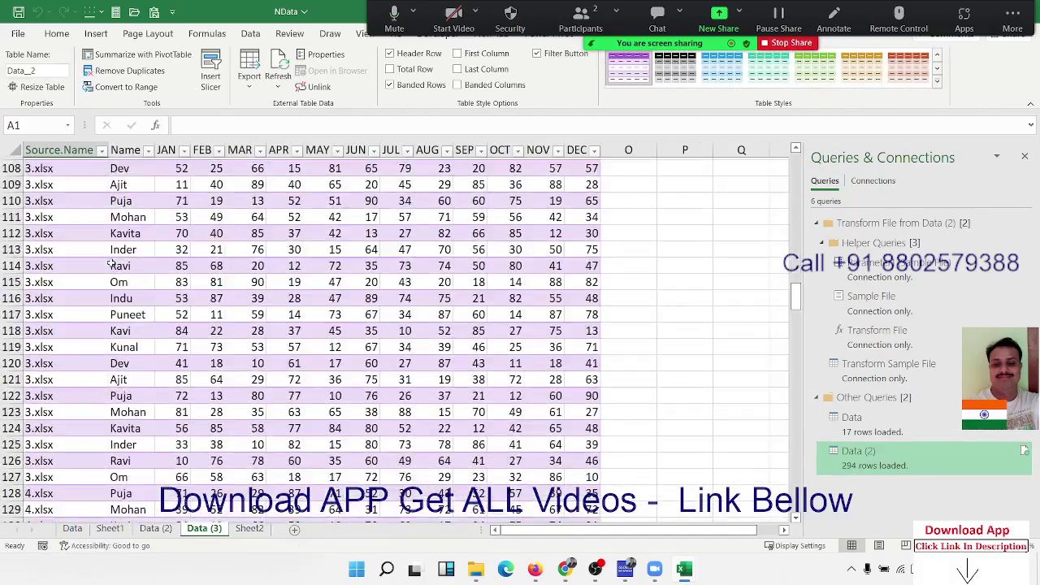
pyautogui.scroll(-8, 112, 262)
pyautogui.scroll(-10, 112, 262)
pyautogui.scroll(-20, 111, 262)
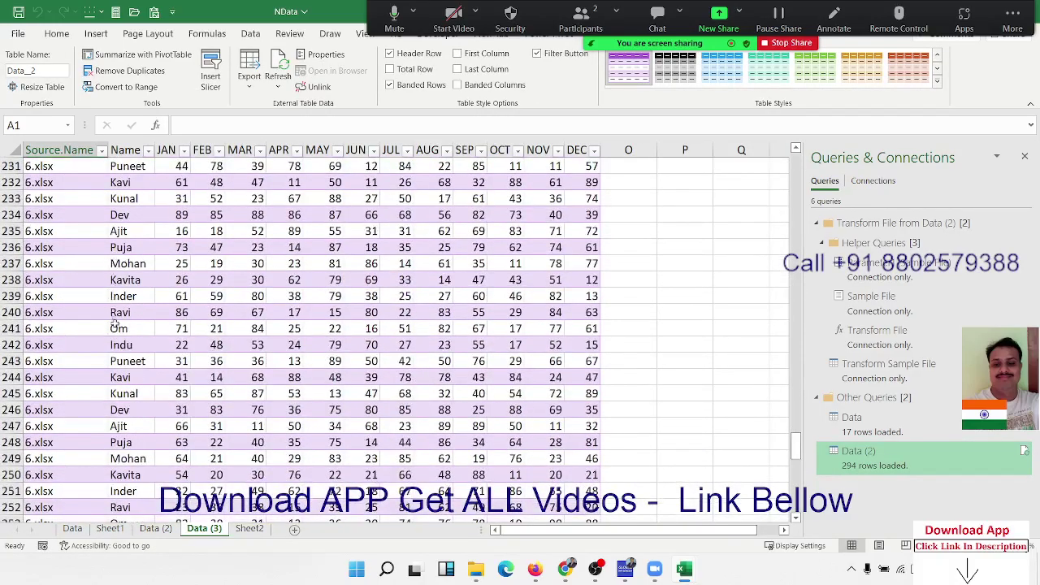
pyautogui.scroll(-10, 115, 325)
pyautogui.scroll(14, 114, 325)
pyautogui.scroll(17, 114, 325)
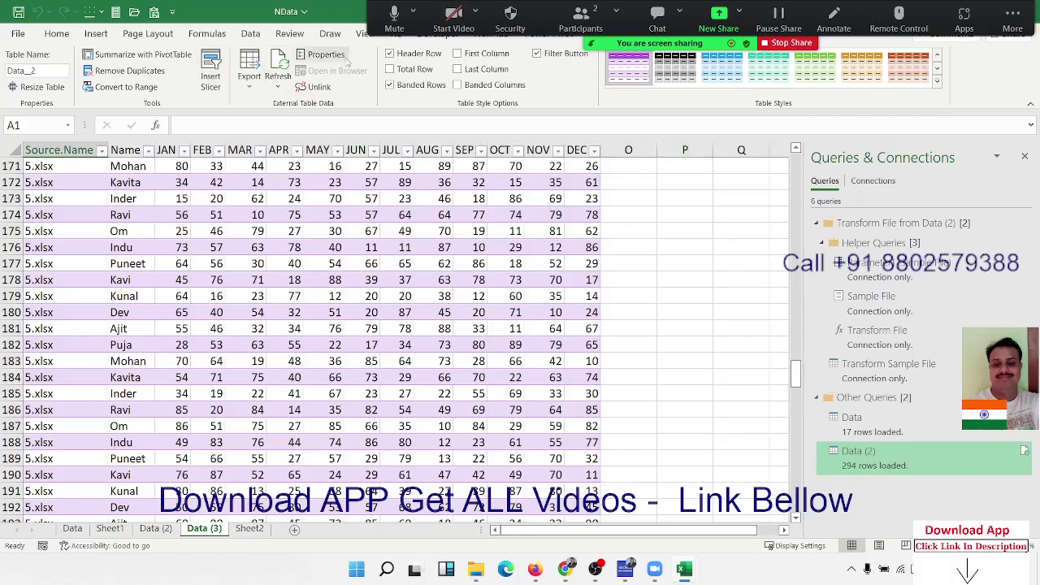
pyautogui.click(514, 230)
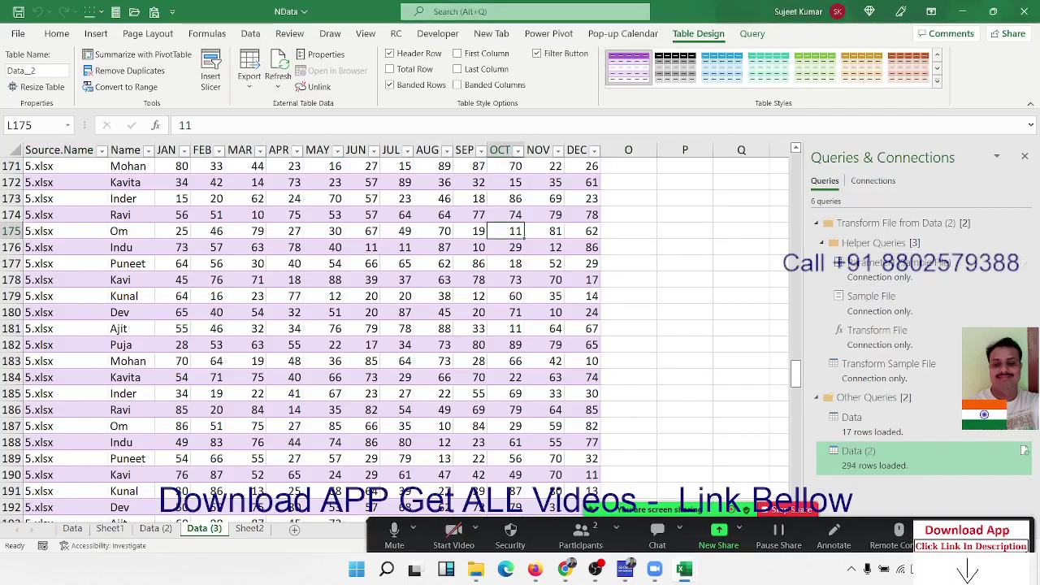